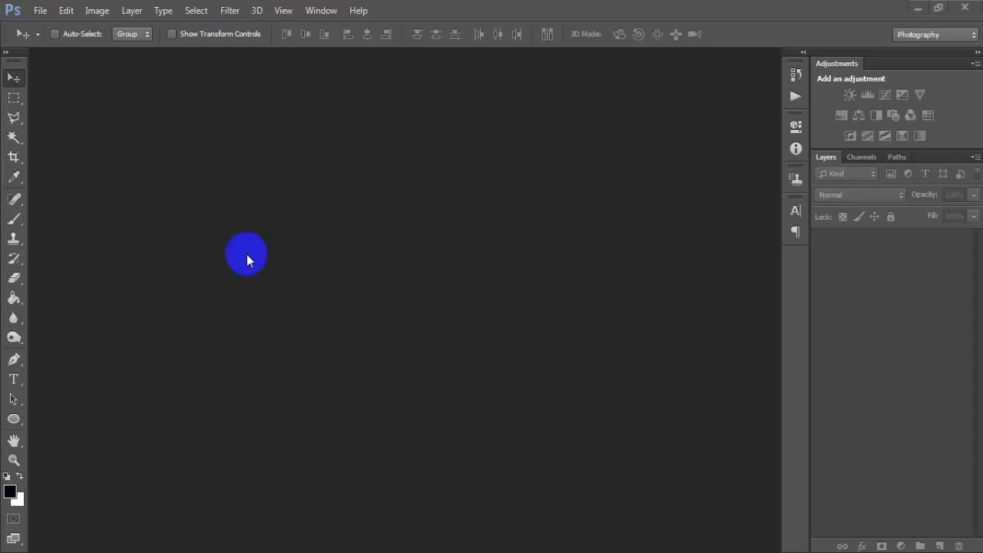
# - Open the photo 00002.jpg of the woman with the horse
pyautogui.click(40, 10)
pyautogui.click(43, 39)
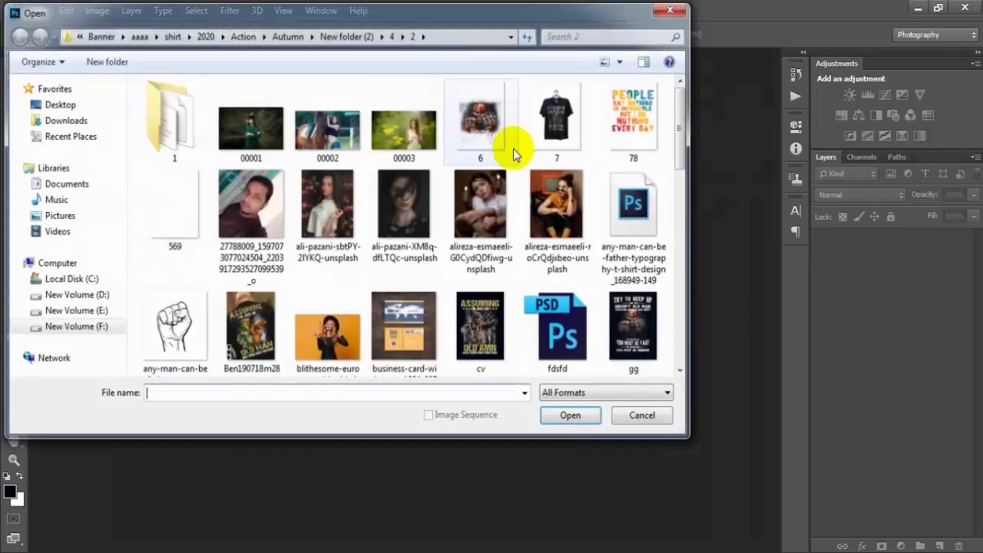
pyautogui.click(331, 132)
pyautogui.click(565, 415)
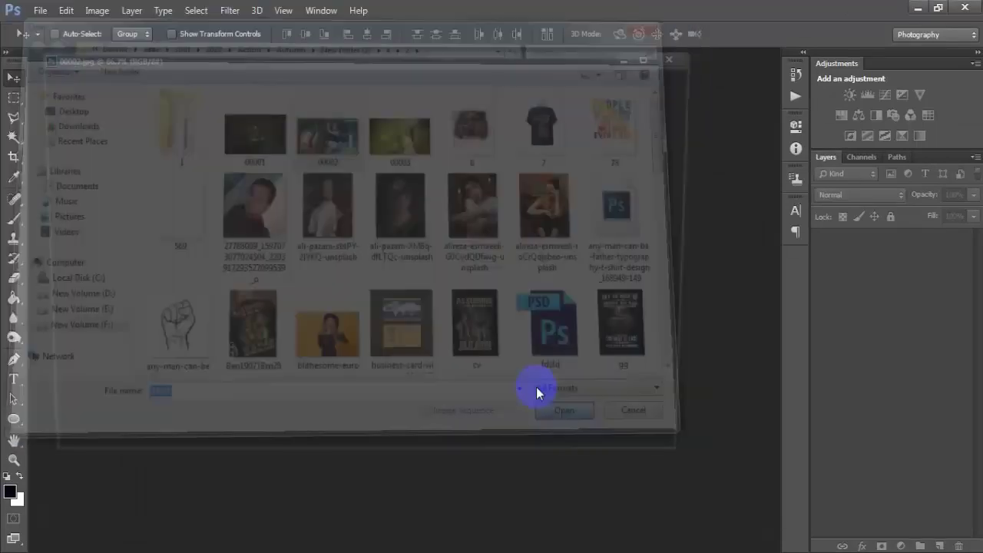
# - Dock the image as a tab and duplicate the background onto Layer 1
pyautogui.moveTo(305, 58); pyautogui.dragTo(347, 58)
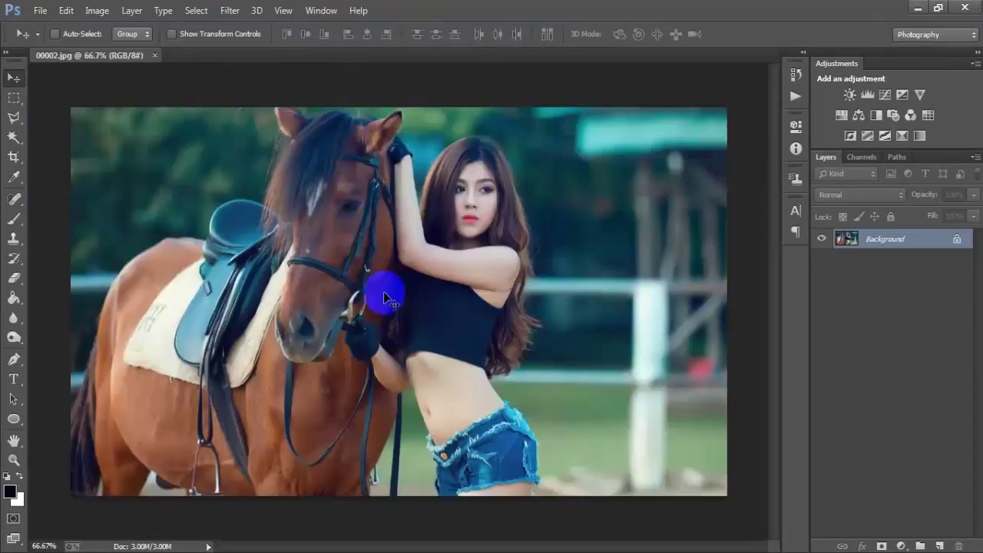
pyautogui.hotkey('ctrl', 'j')
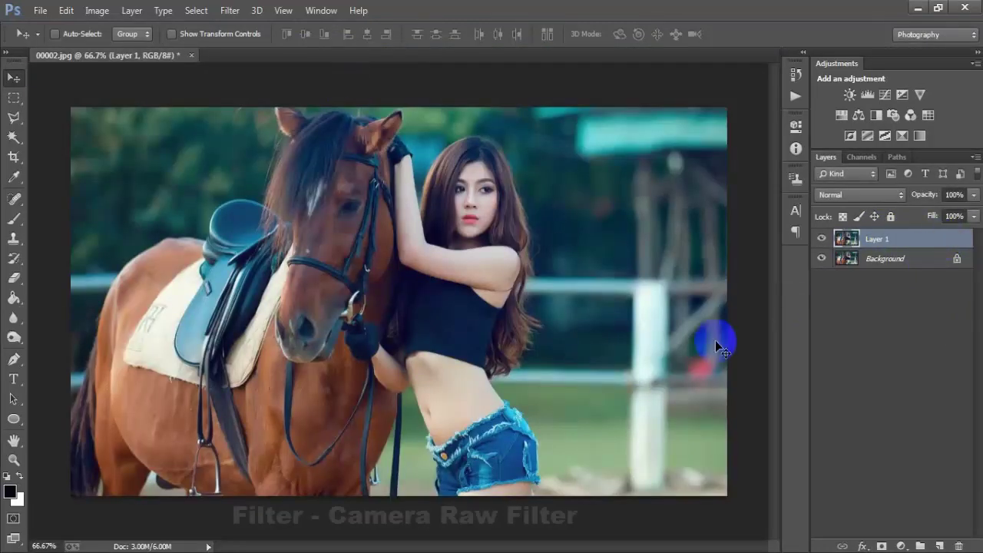
pyautogui.click(230, 10)
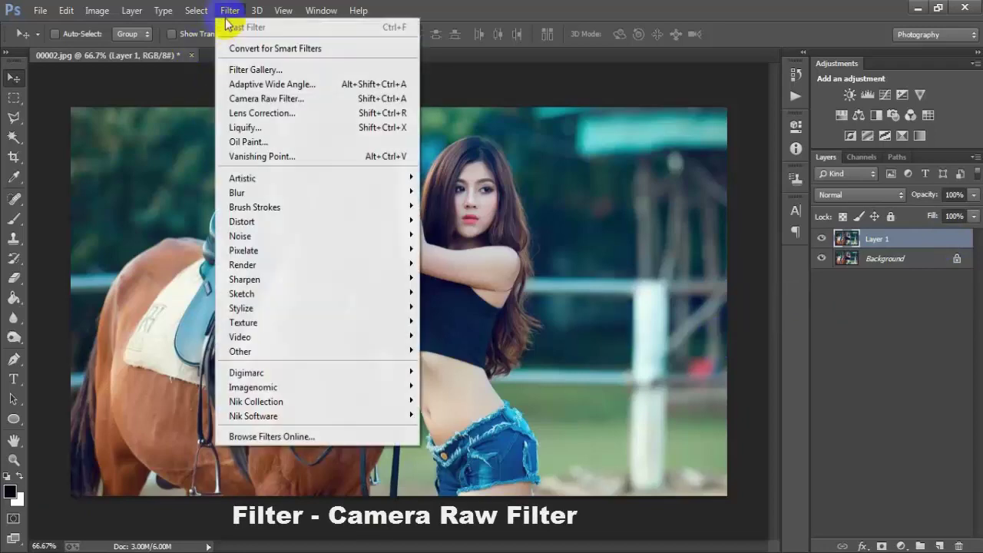
# - In the Camera Raw Filter, set Temperature +12, Tint -4, exposure slightly up, Contrast about +20
pyautogui.click(318, 100)
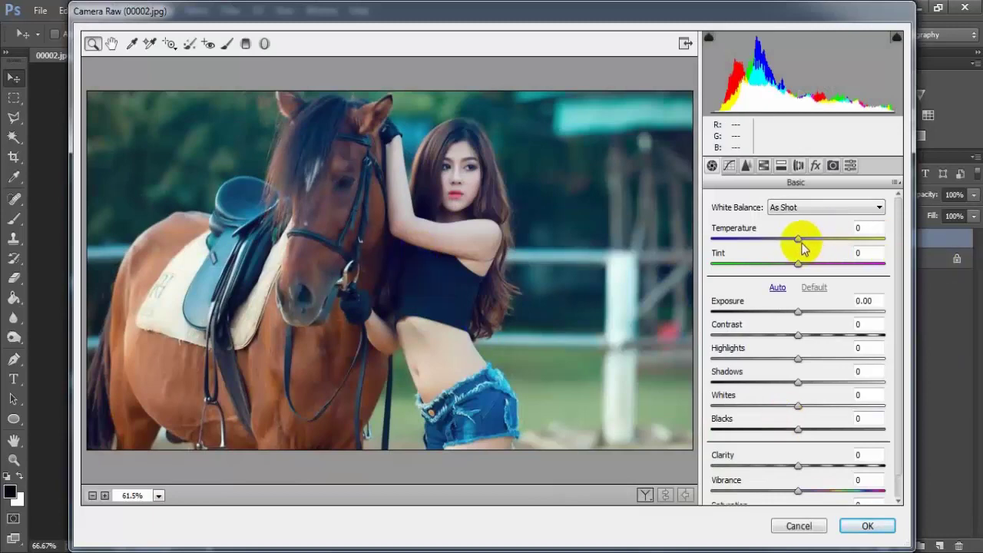
pyautogui.moveTo(801, 243); pyautogui.dragTo(814, 247)
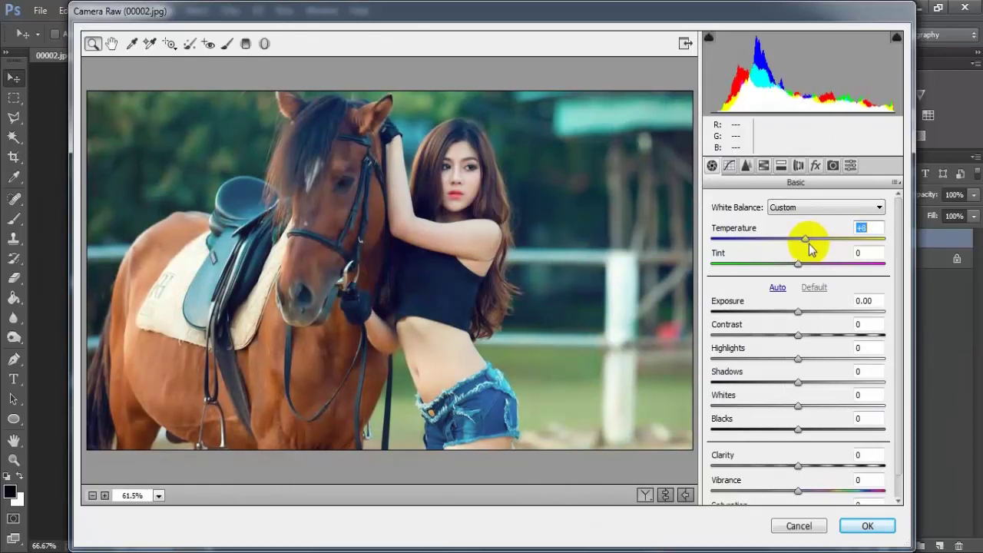
pyautogui.moveTo(814, 253); pyautogui.dragTo(815, 255)
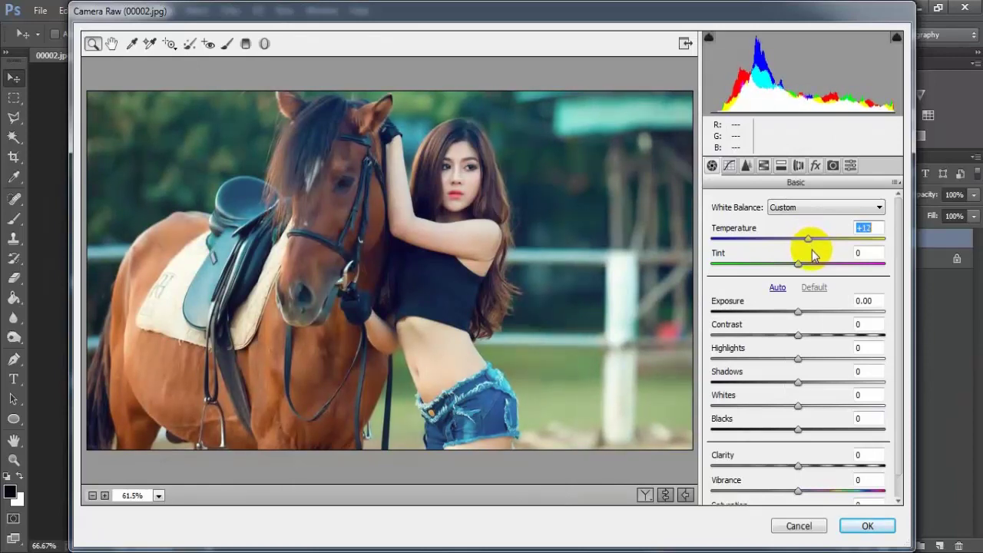
pyautogui.click(800, 264)
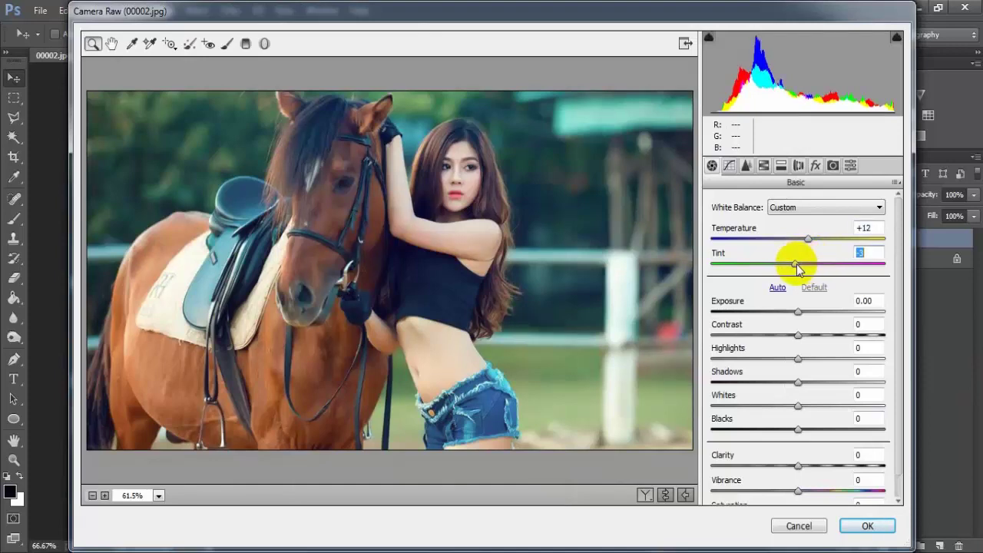
pyautogui.moveTo(798, 312); pyautogui.dragTo(800, 317)
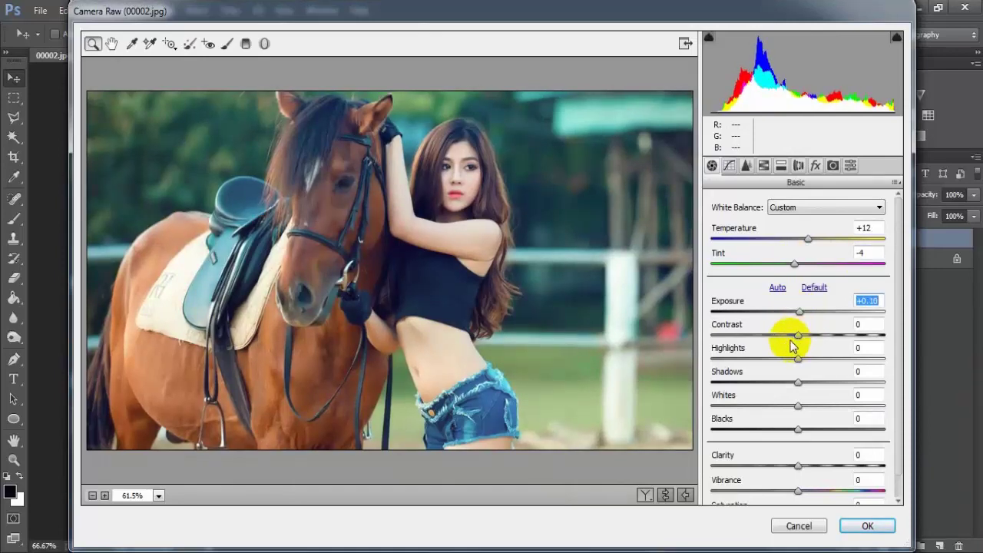
pyautogui.moveTo(796, 336); pyautogui.dragTo(811, 335)
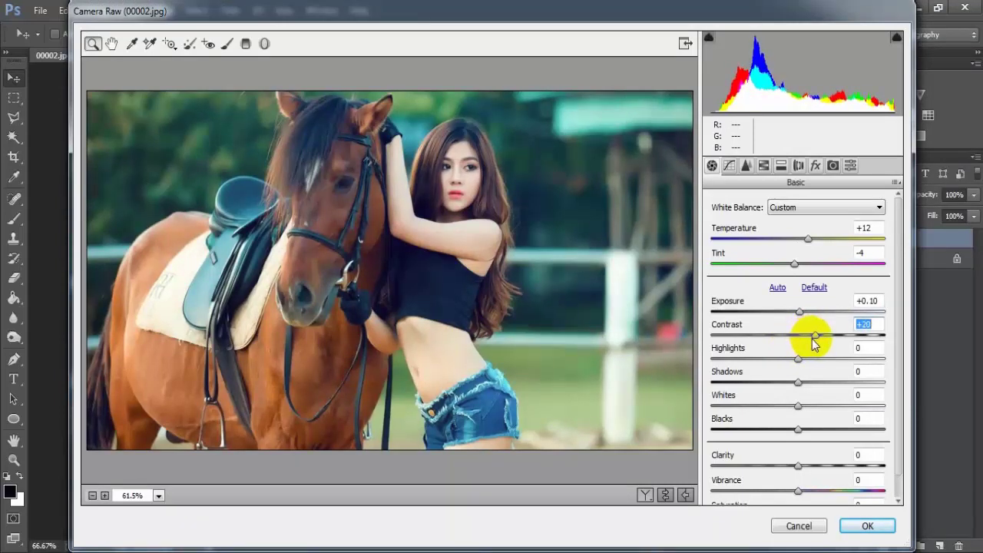
# - Set Highlights -100, Shadows +100, Whites -100 and Blacks +50
pyautogui.moveTo(798, 359); pyautogui.dragTo(686, 366)
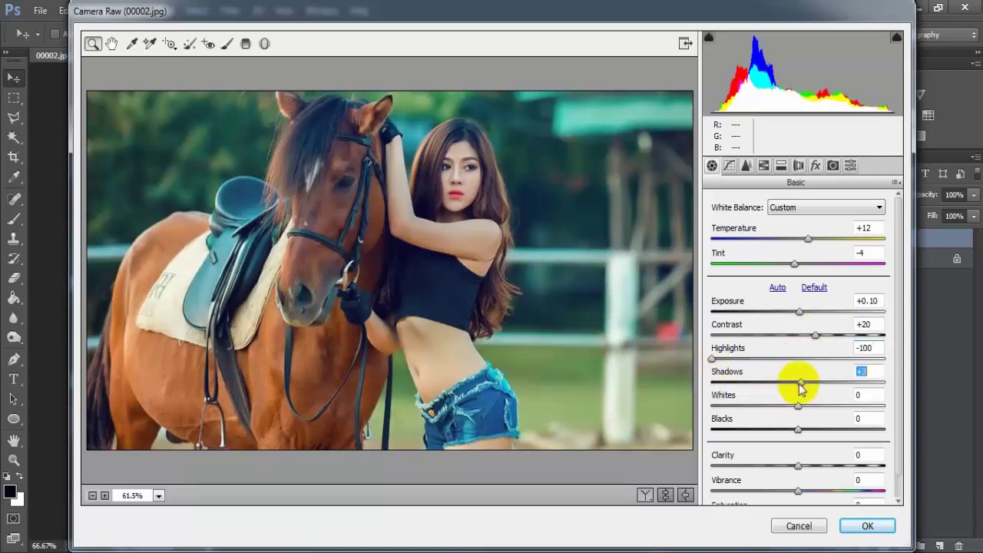
pyautogui.moveTo(798, 383); pyautogui.dragTo(925, 384)
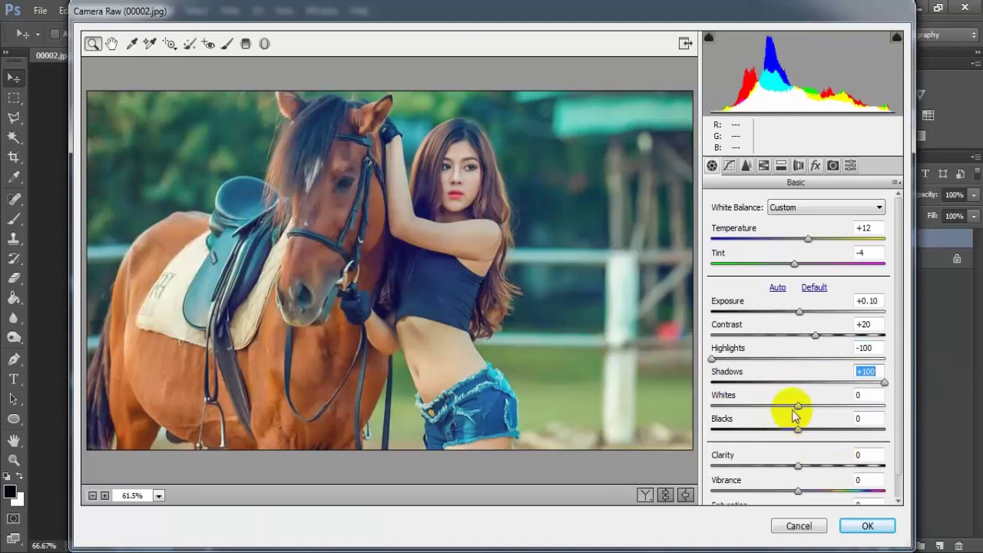
pyautogui.moveTo(798, 406); pyautogui.dragTo(695, 422)
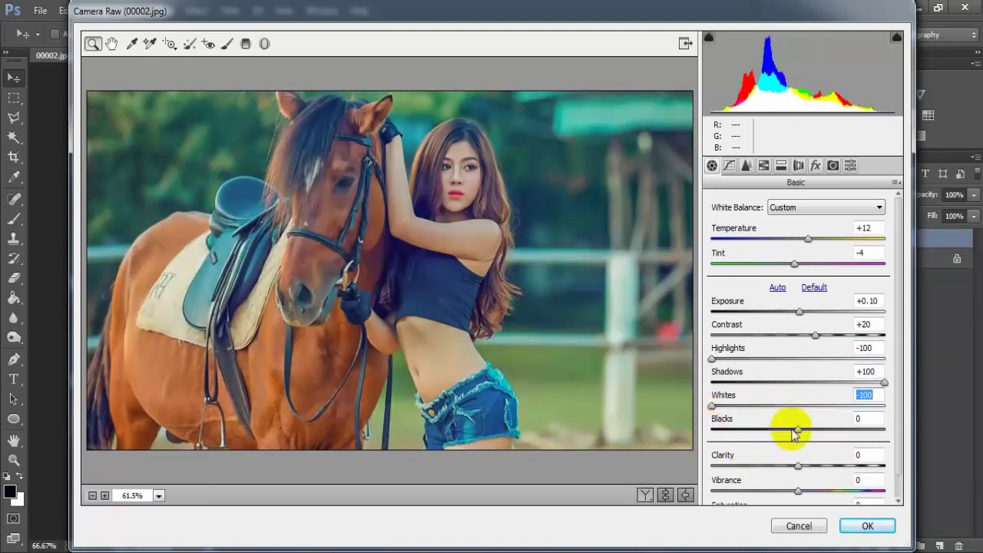
pyautogui.moveTo(798, 430); pyautogui.dragTo(842, 437)
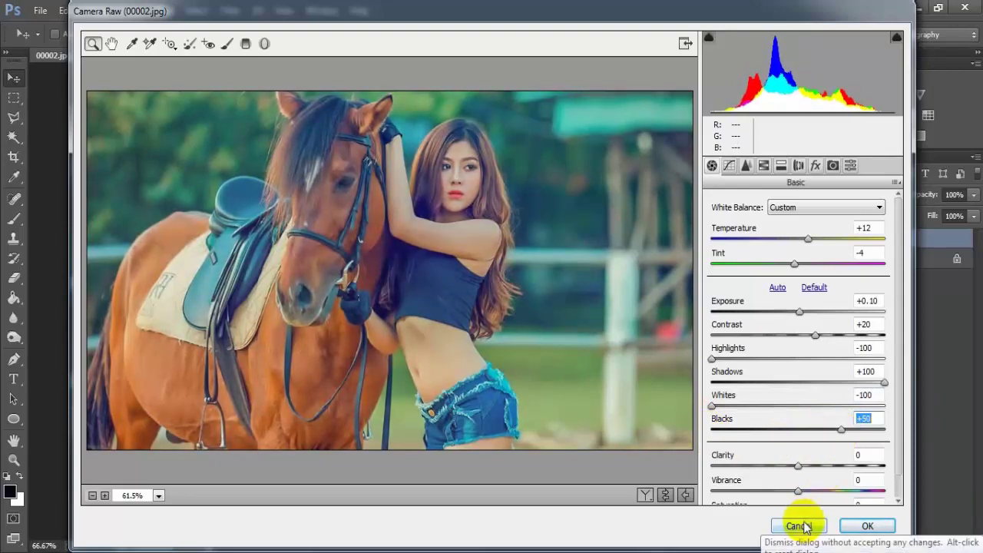
# - Set Clarity +29, a touch of Vibrance, and Saturation -30
pyautogui.moveTo(800, 465); pyautogui.dragTo(823, 471)
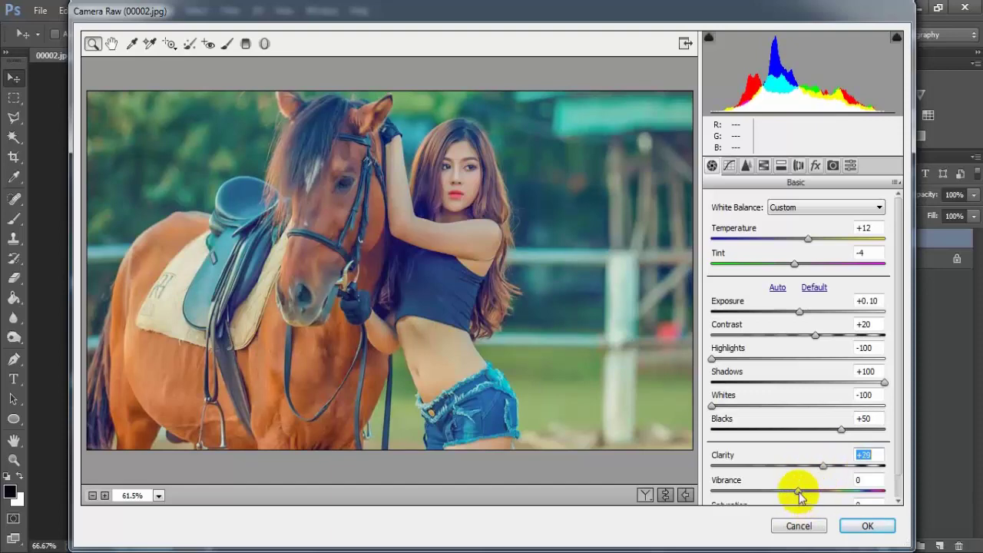
pyautogui.moveTo(799, 492); pyautogui.dragTo(803, 495)
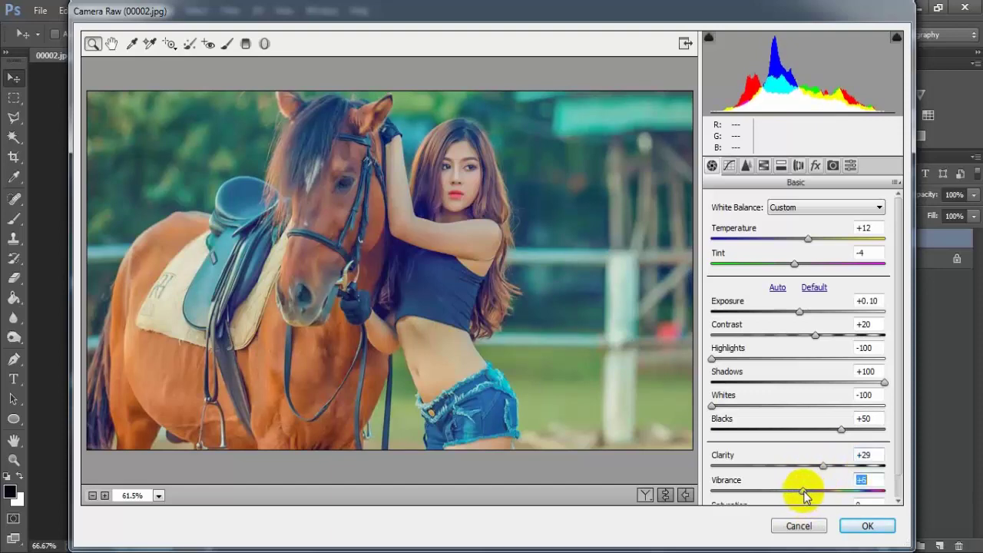
pyautogui.scroll(-1, 899, 469)
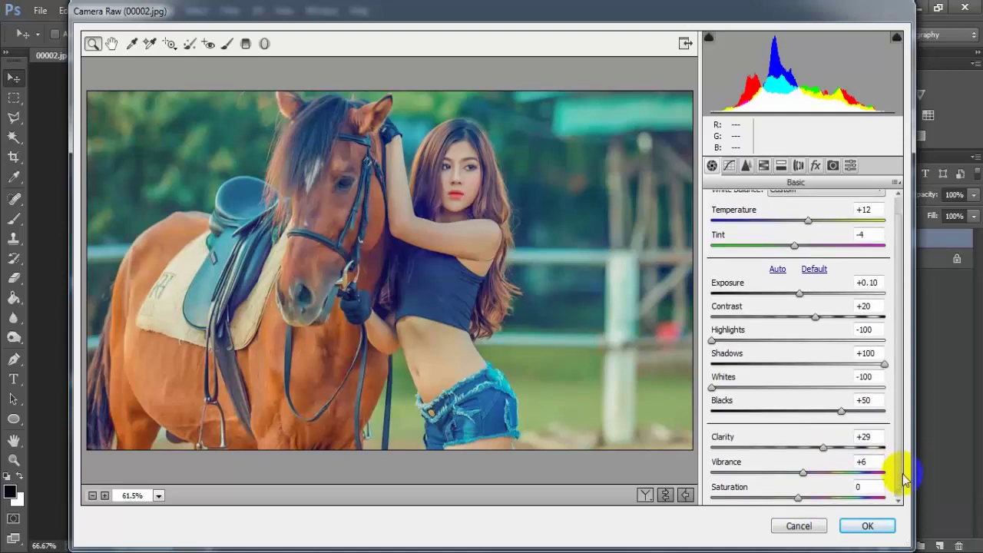
pyautogui.moveTo(797, 497); pyautogui.dragTo(773, 500)
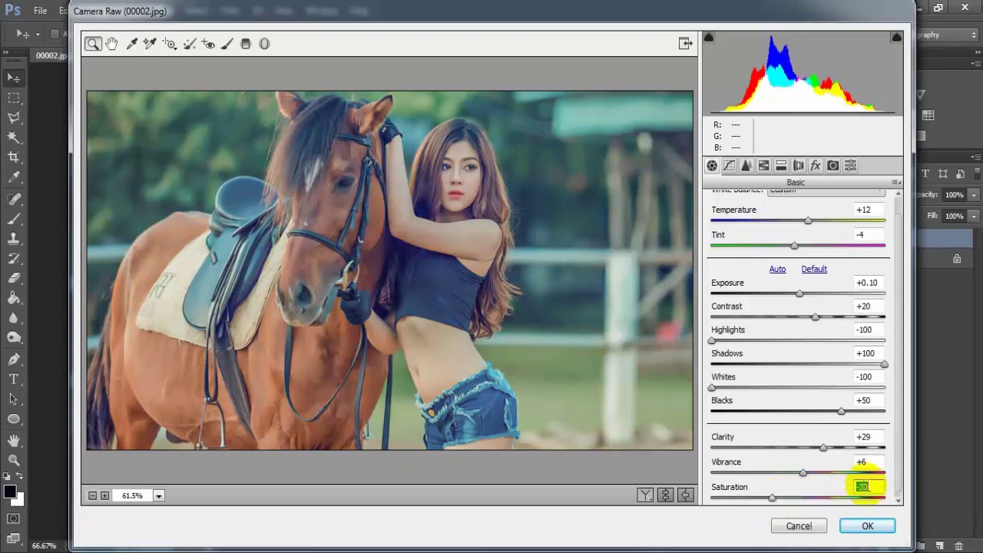
pyautogui.click(866, 487)
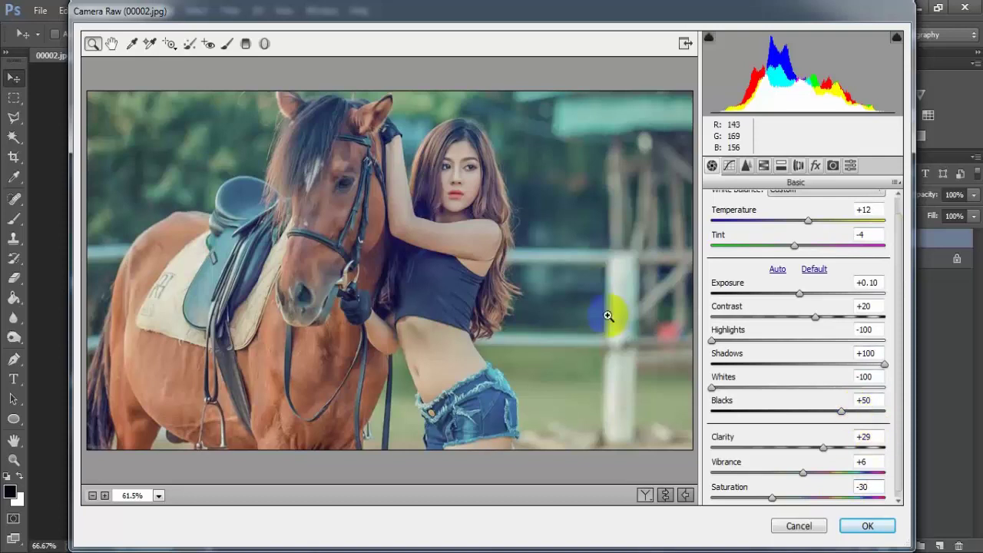
# - Build a point tone curve: darker shadows, anchored midtones, brighter upper midtones, slightly lowered white point
pyautogui.click(729, 166)
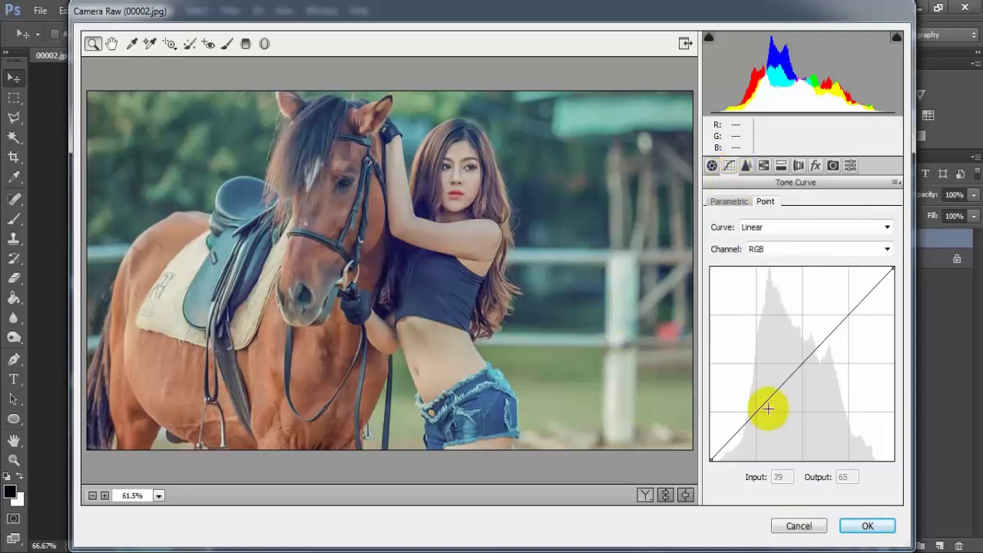
pyautogui.moveTo(751, 419); pyautogui.dragTo(757, 429)
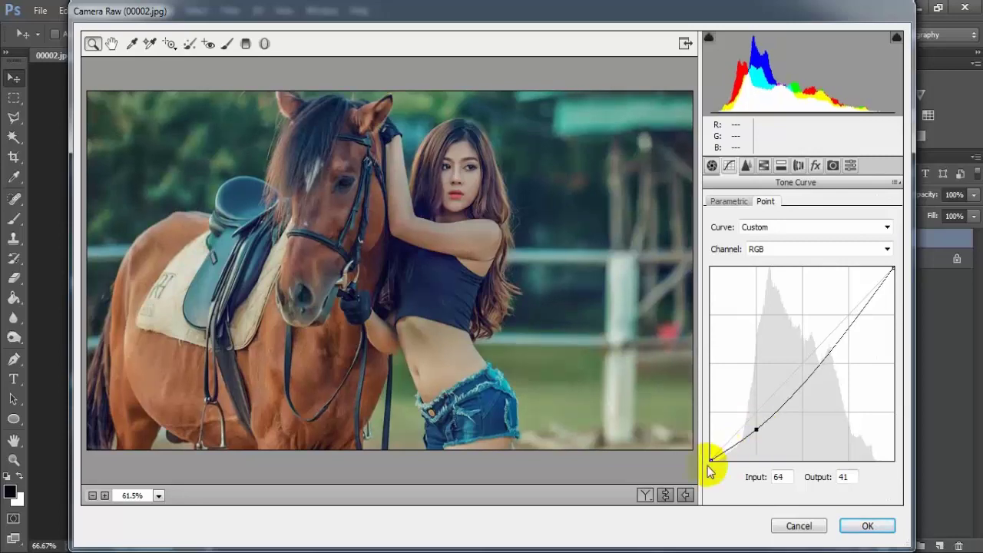
pyautogui.moveTo(803, 374); pyautogui.dragTo(802, 366)
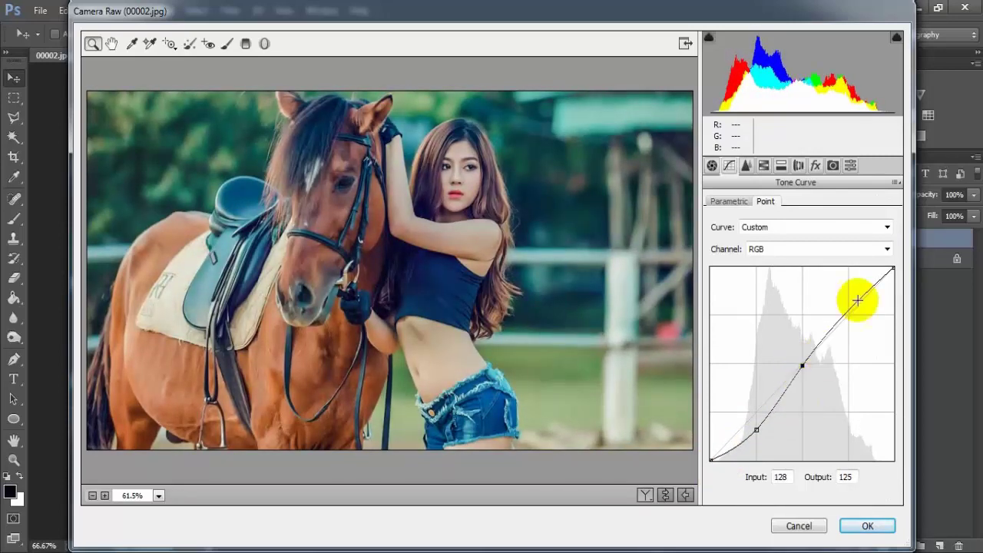
pyautogui.moveTo(849, 312); pyautogui.dragTo(848, 311)
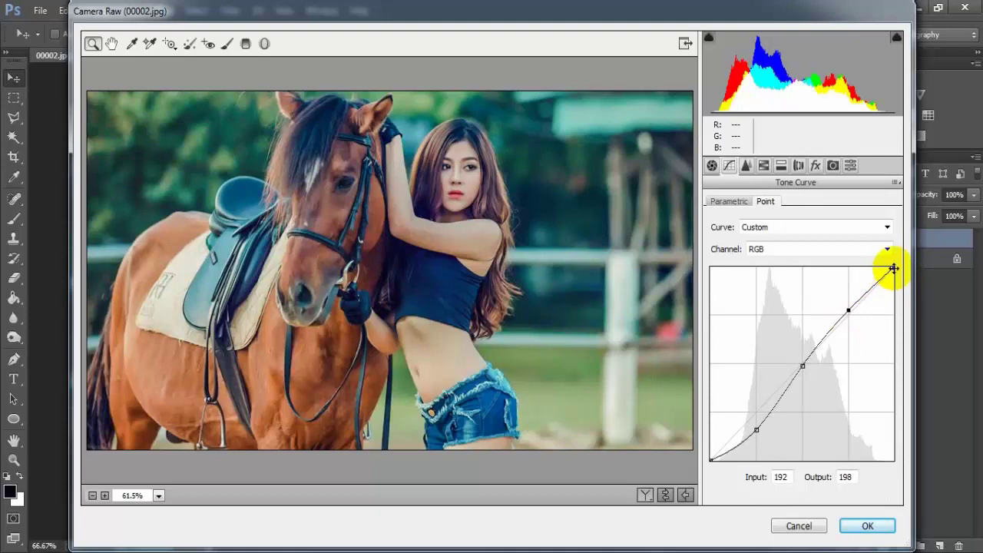
pyautogui.moveTo(893, 268); pyautogui.dragTo(893, 269)
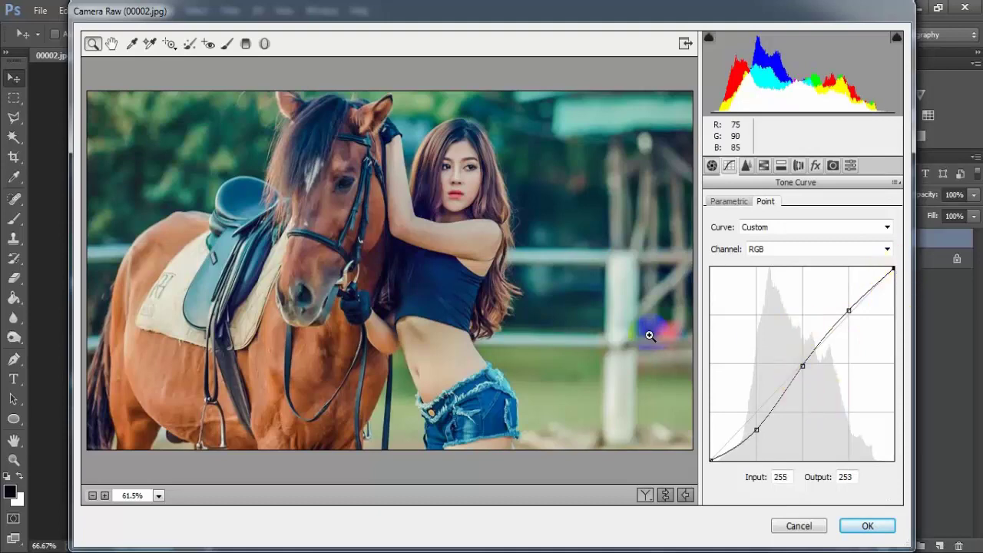
# - Switch to the Detail sharpening and noise settings
pyautogui.click(746, 168)
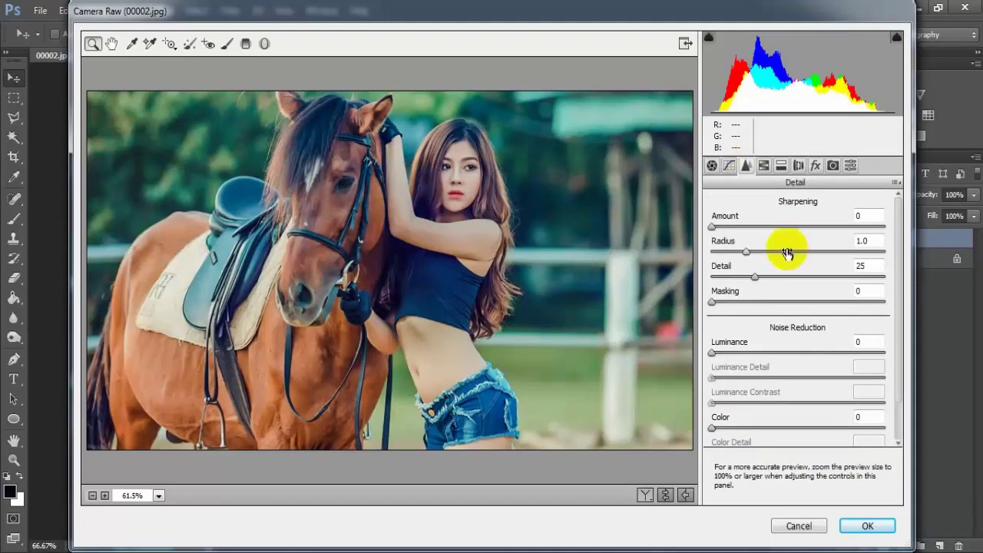
# - Set sharpening Amount to 59 and raise Detail slightly
pyautogui.click(713, 228)
pyautogui.moveTo(714, 228); pyautogui.dragTo(778, 237)
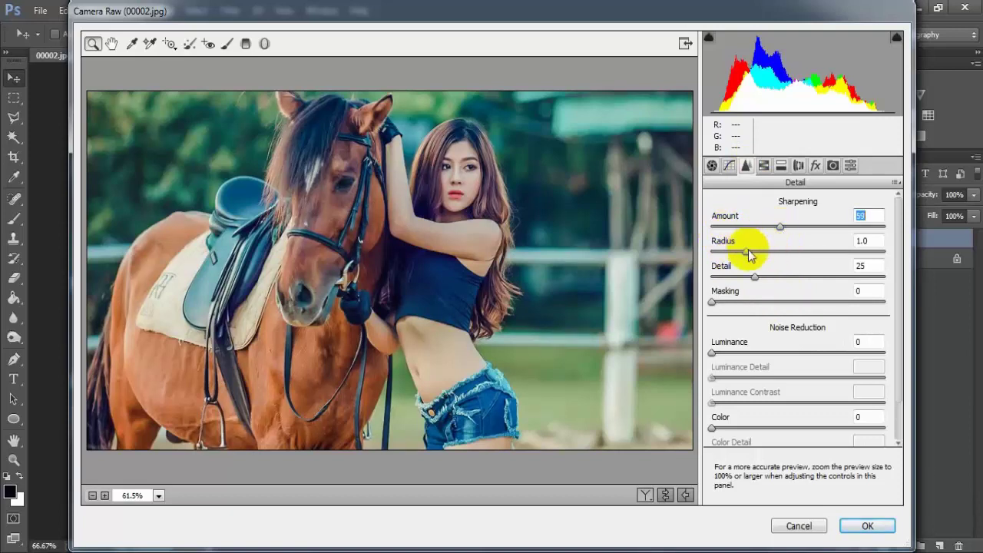
pyautogui.click(755, 277)
pyautogui.moveTo(754, 279); pyautogui.dragTo(759, 282)
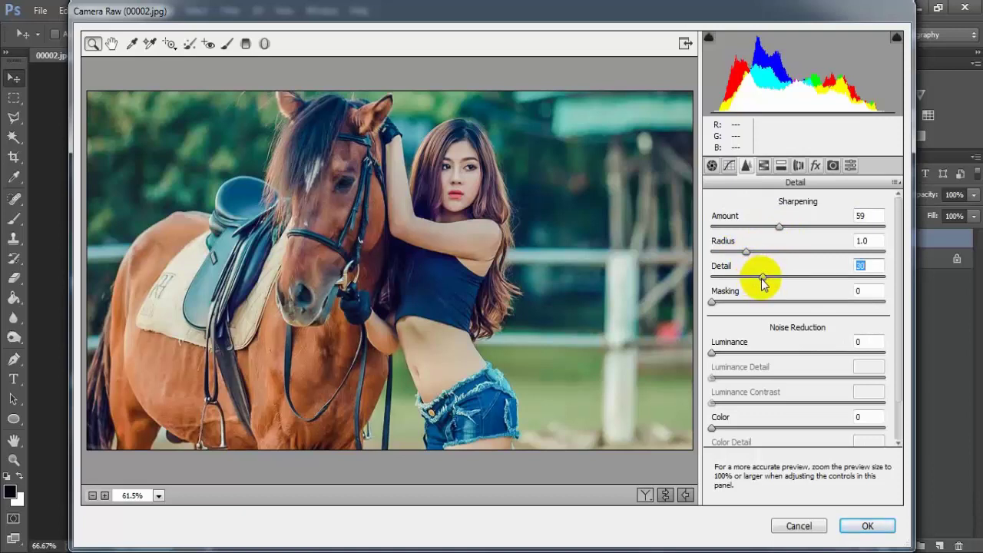
# - Set noise reduction Luminance 23, Luminance Contrast 6 and Color 8
pyautogui.moveTo(713, 353); pyautogui.dragTo(756, 368)
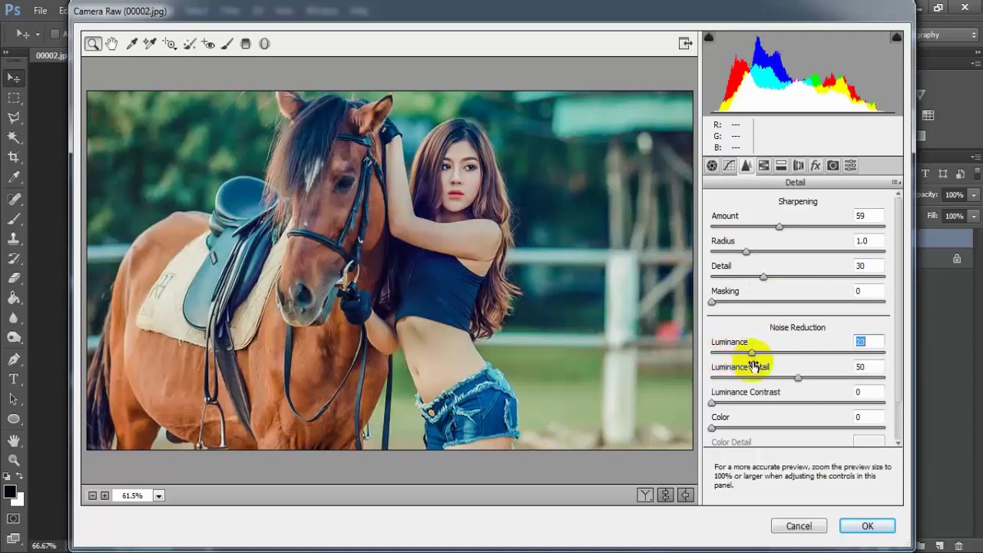
pyautogui.click(717, 403)
pyautogui.moveTo(717, 404); pyautogui.dragTo(721, 407)
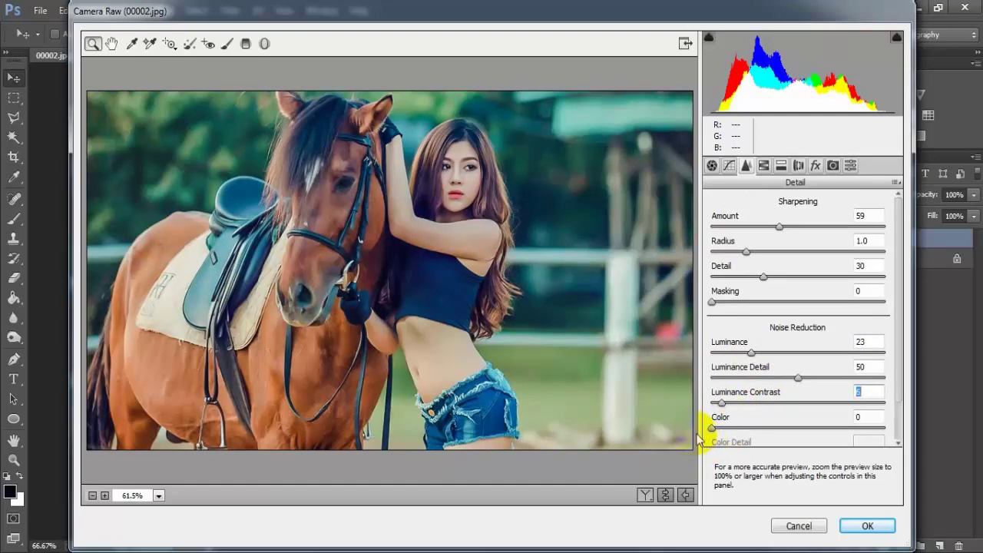
pyautogui.moveTo(713, 428); pyautogui.dragTo(729, 431)
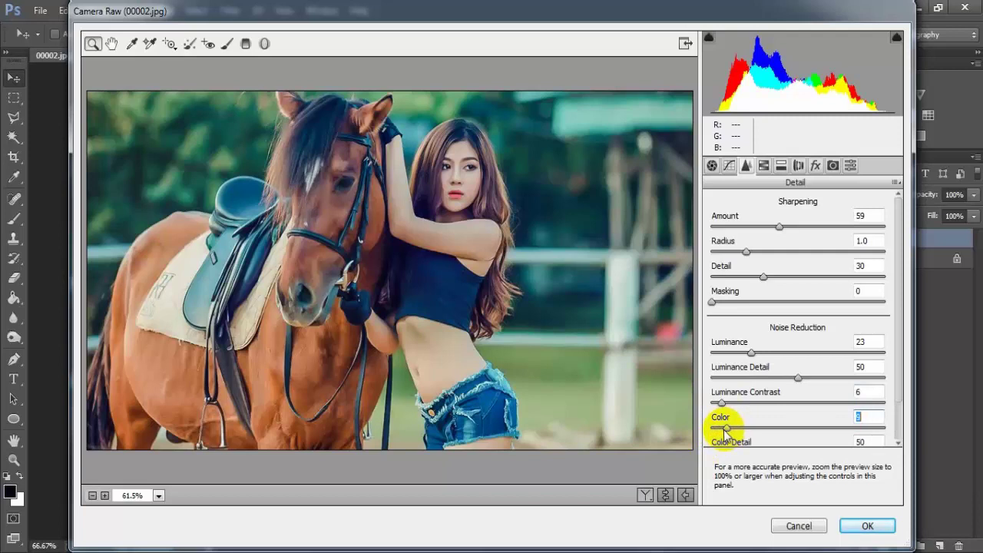
pyautogui.click(866, 416)
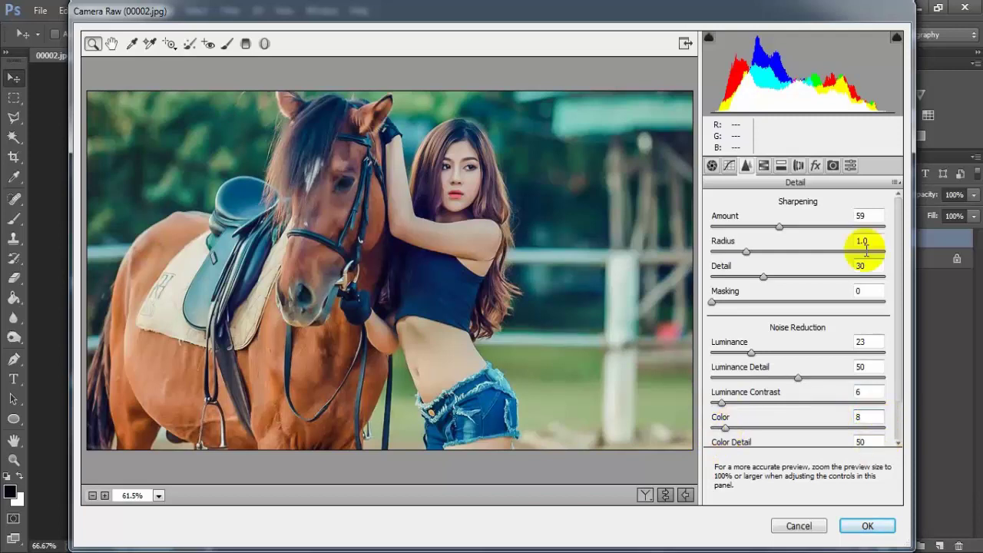
pyautogui.click(868, 308)
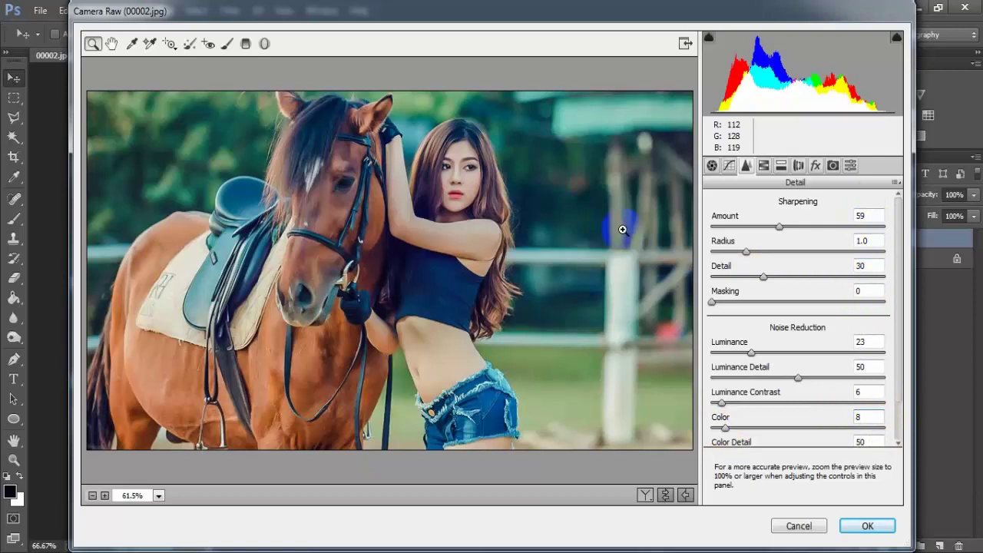
pyautogui.click(763, 166)
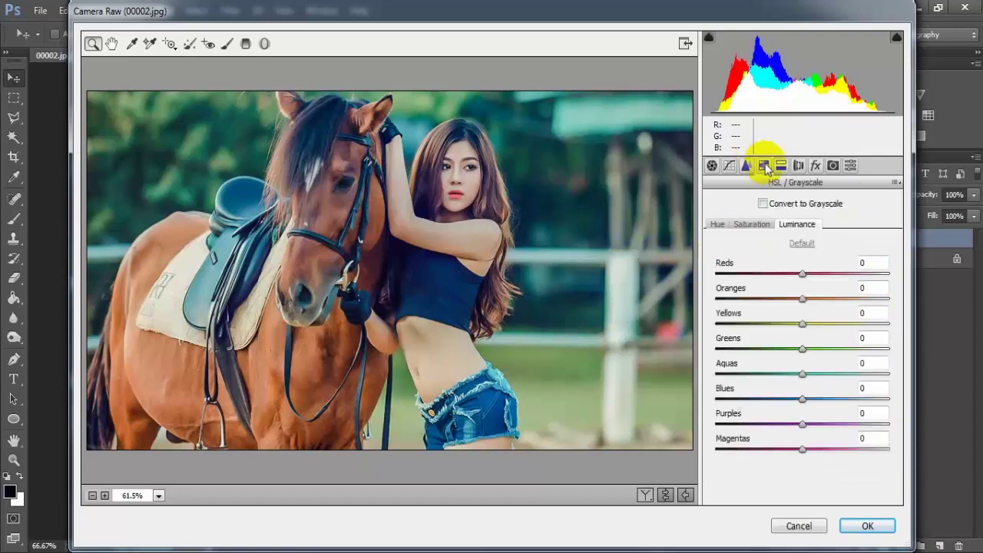
# - Set HSL hues to Reds -16, Oranges +2, Yellows, Greens and Aquas -100, Blues -41
pyautogui.click(716, 223)
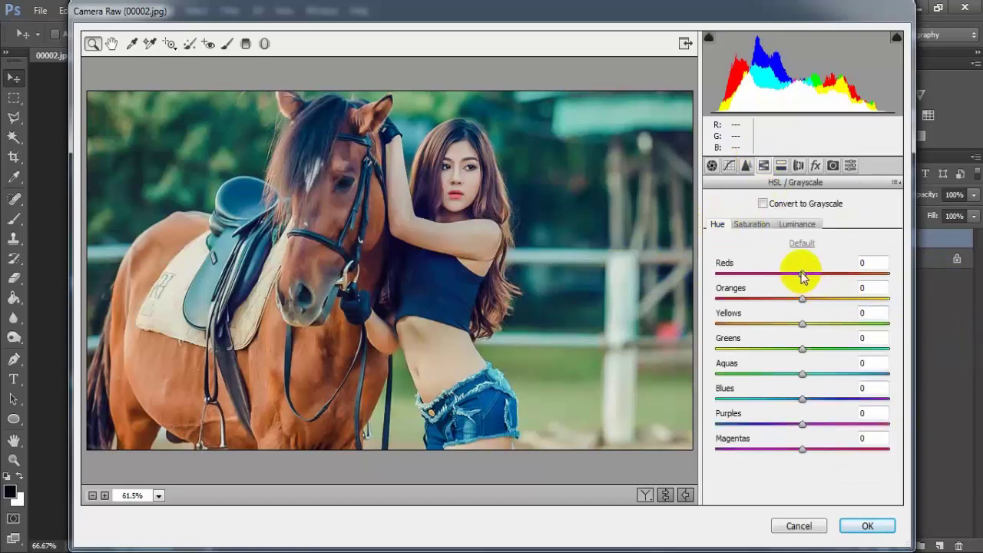
pyautogui.moveTo(802, 275); pyautogui.dragTo(791, 276)
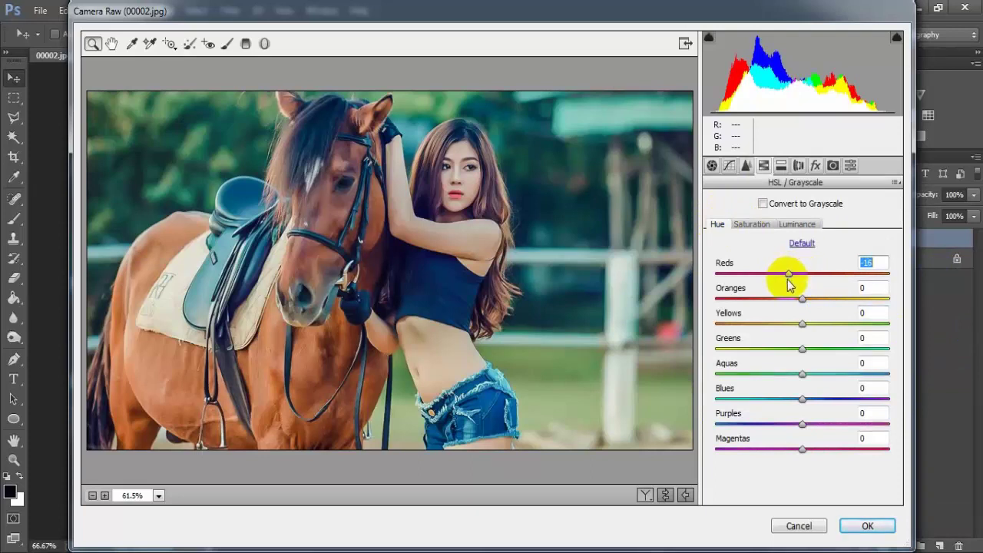
pyautogui.click(802, 300)
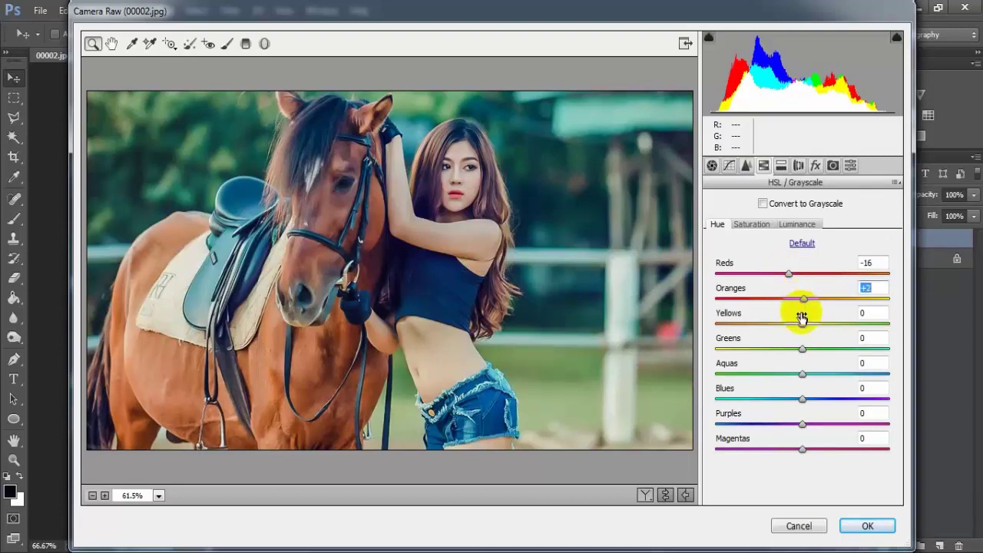
pyautogui.moveTo(801, 324); pyautogui.dragTo(699, 329)
pyautogui.moveTo(777, 350); pyautogui.dragTo(711, 363)
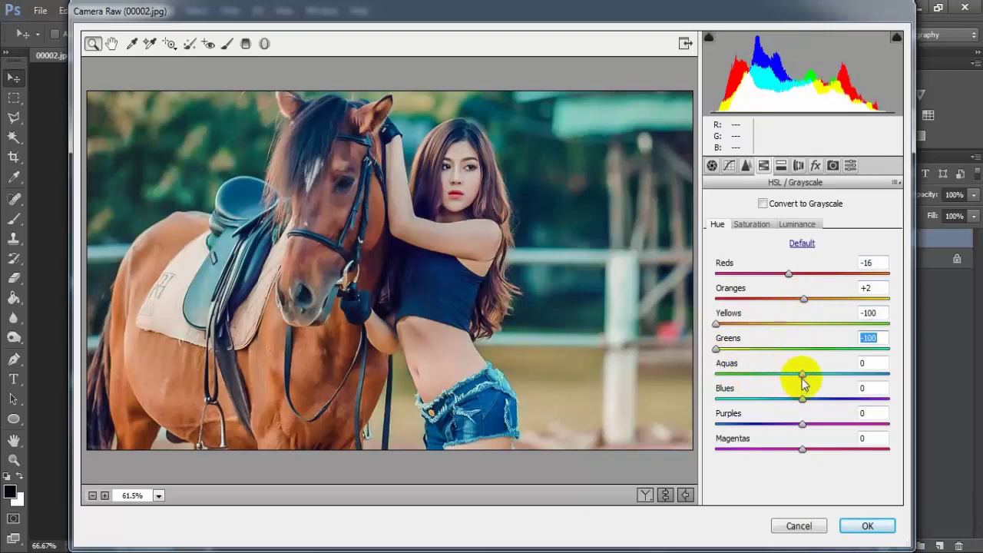
pyautogui.moveTo(803, 377); pyautogui.dragTo(709, 375)
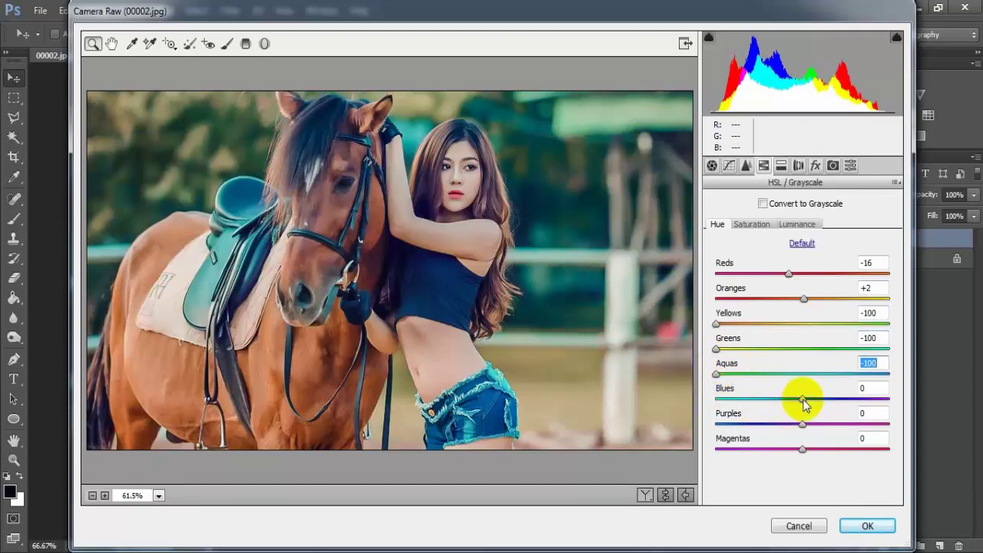
pyautogui.moveTo(803, 400); pyautogui.dragTo(769, 409)
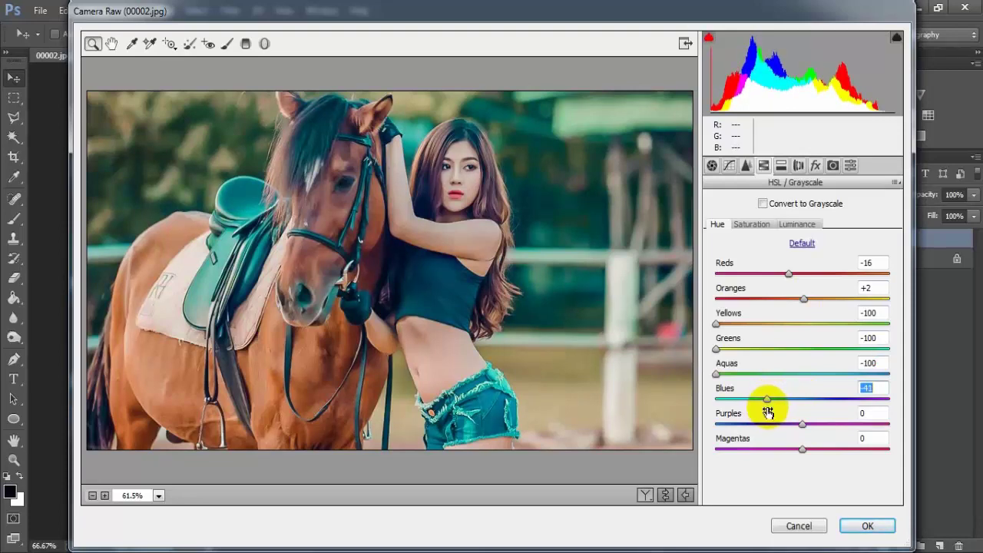
pyautogui.click(870, 388)
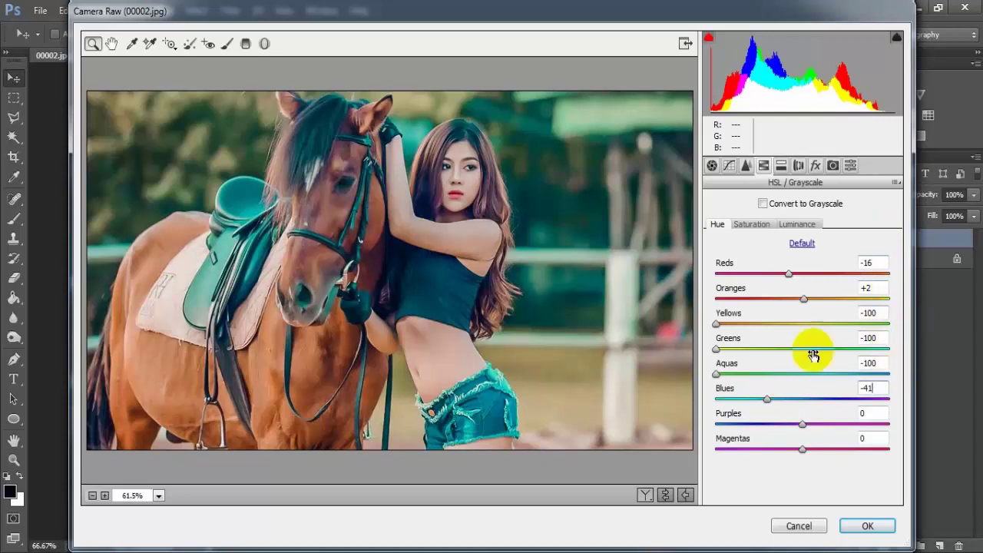
pyautogui.click(753, 225)
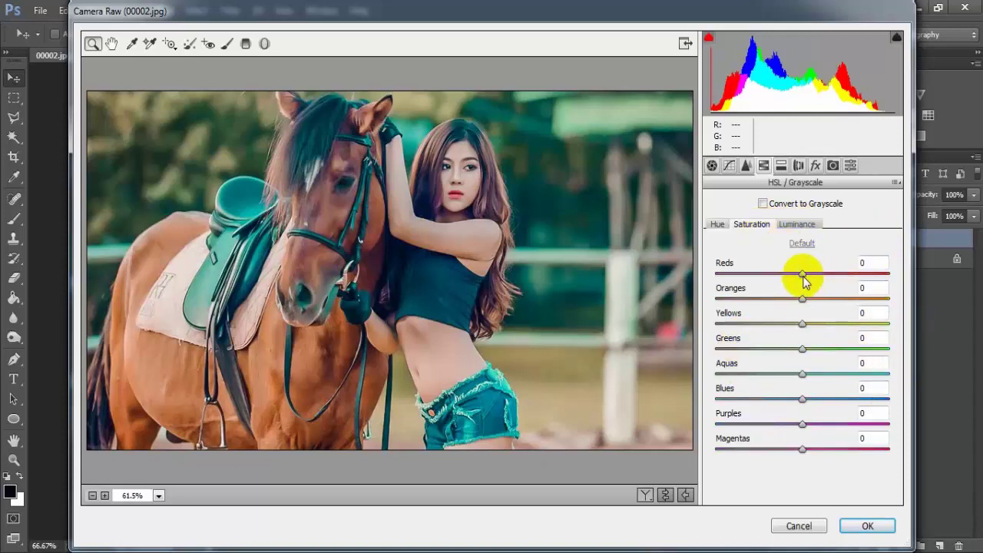
# - Set saturation to Reds +28, Oranges +2, and Yellows, Greens, Aquas, Blues, Purples, Magentas -100
pyautogui.moveTo(804, 278); pyautogui.dragTo(828, 286)
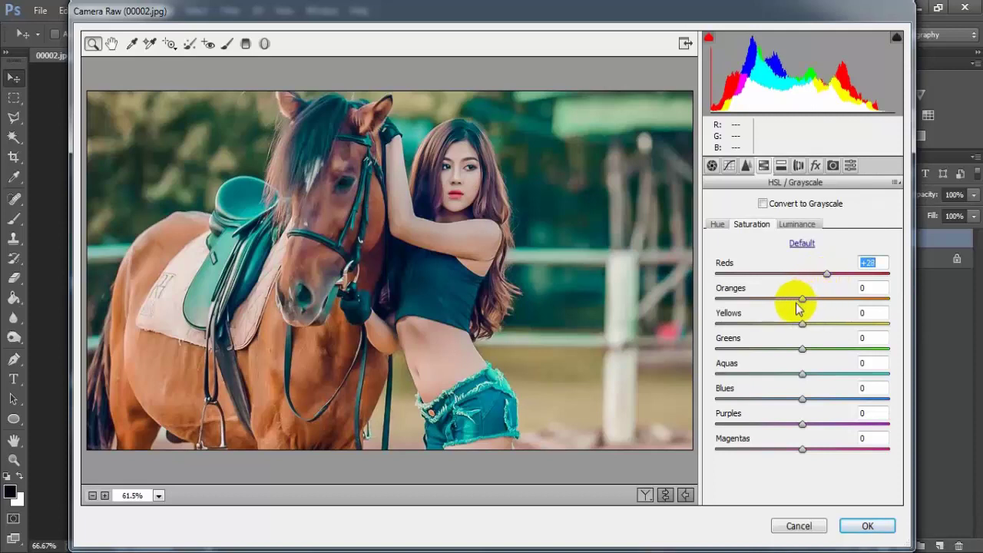
pyautogui.moveTo(801, 303); pyautogui.dragTo(805, 305)
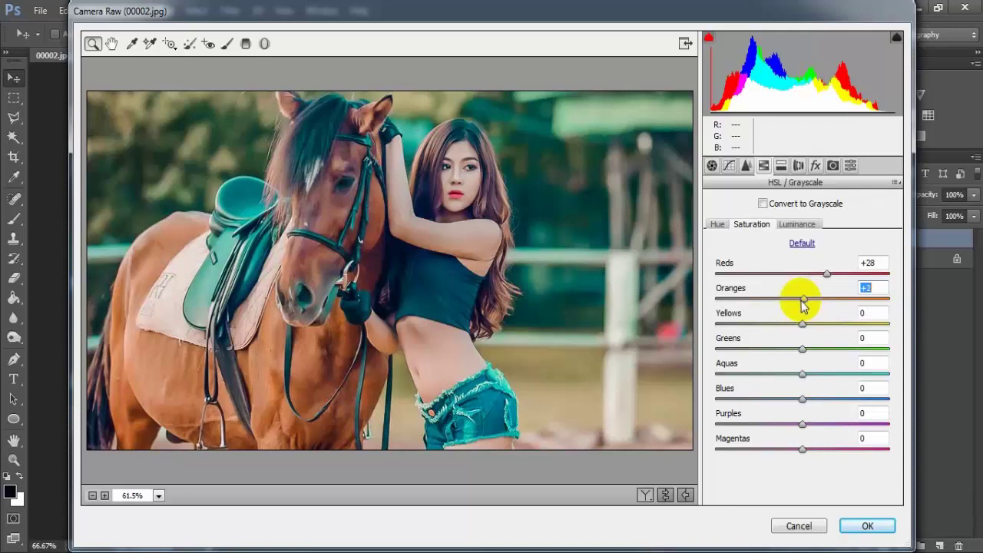
pyautogui.moveTo(806, 329); pyautogui.dragTo(722, 325)
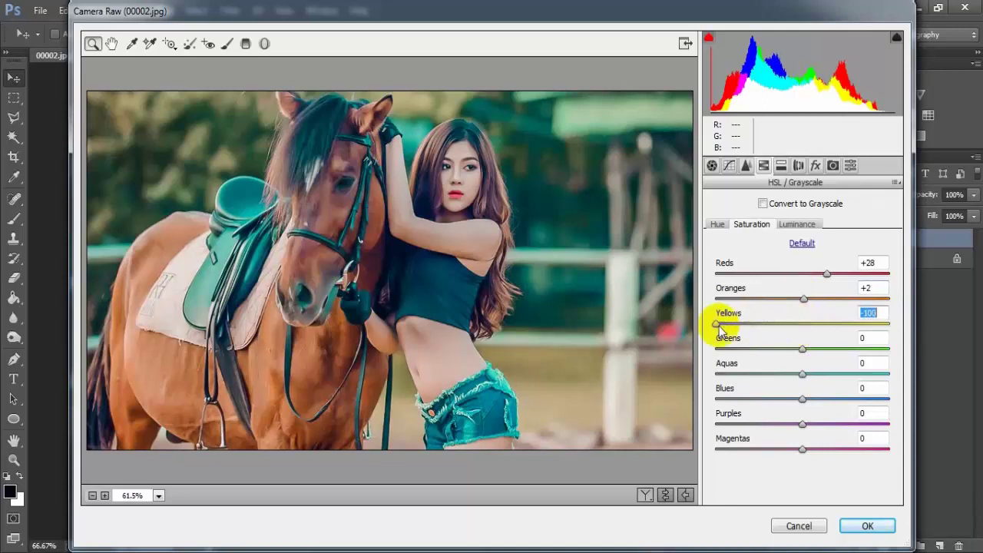
pyautogui.click(803, 347)
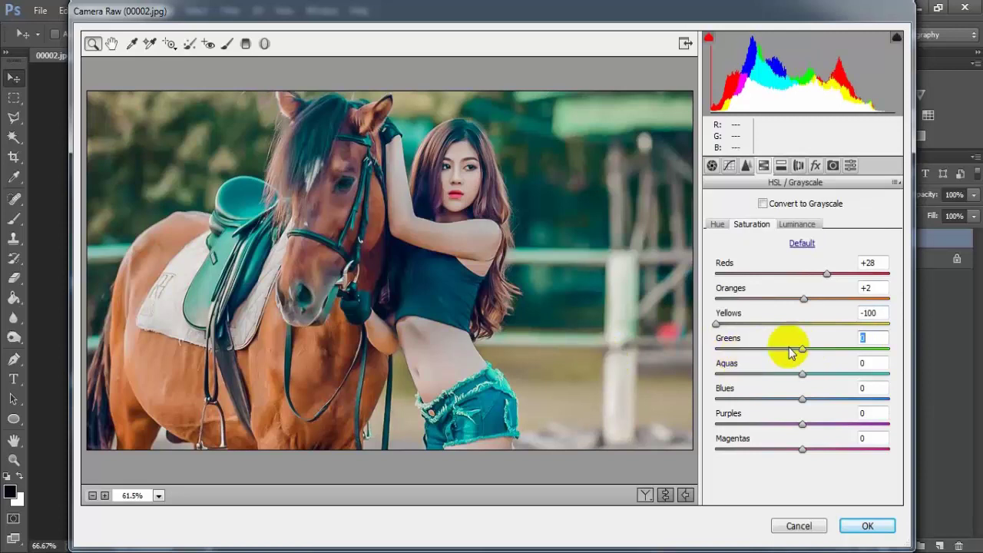
pyautogui.moveTo(803, 349); pyautogui.dragTo(720, 347)
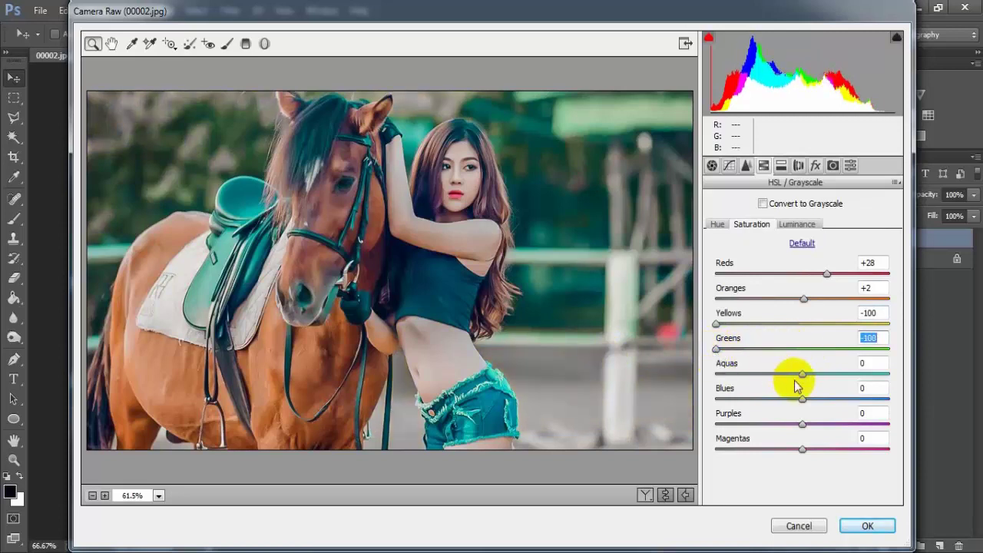
pyautogui.moveTo(802, 374); pyautogui.dragTo(718, 374)
pyautogui.moveTo(802, 399); pyautogui.dragTo(716, 399)
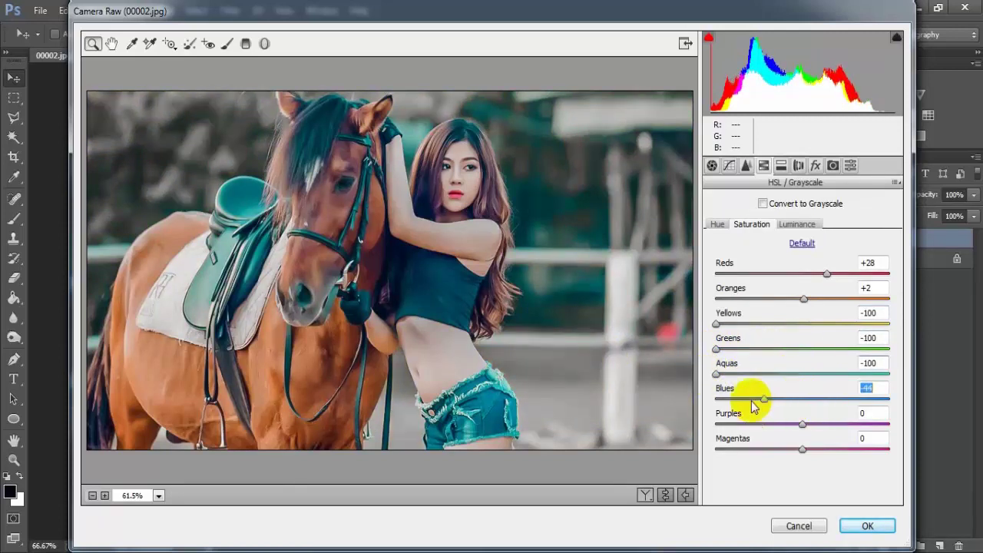
pyautogui.moveTo(802, 424); pyautogui.dragTo(716, 424)
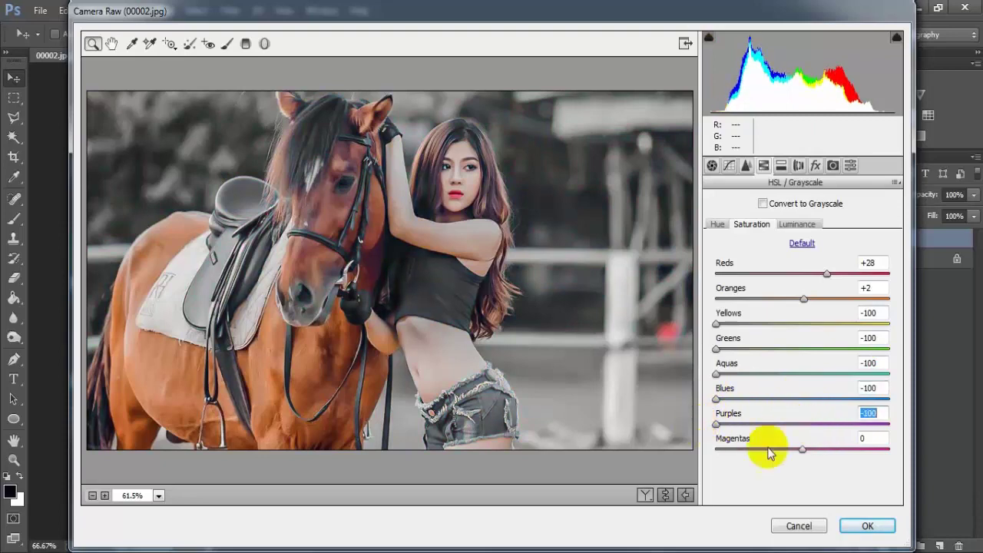
pyautogui.moveTo(802, 449); pyautogui.dragTo(716, 449)
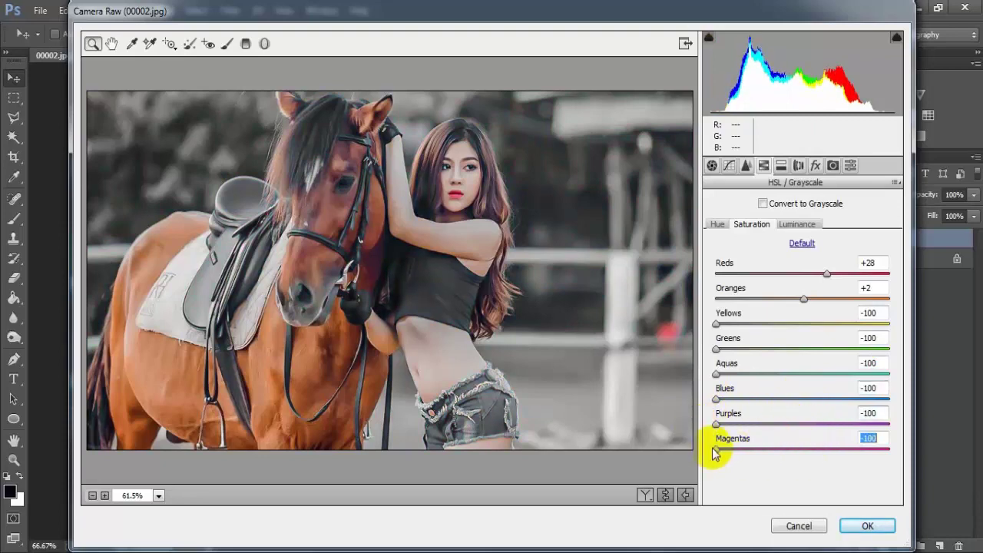
pyautogui.click(876, 438)
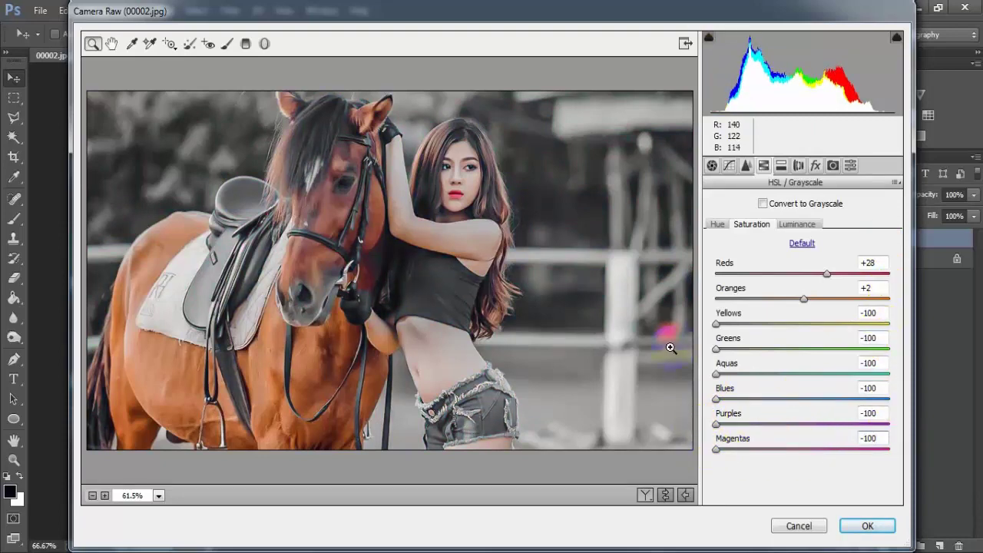
# - In HSL Luminance, brighten Reds to +10 and slightly lift Oranges, Yellows and Greens
pyautogui.click(798, 224)
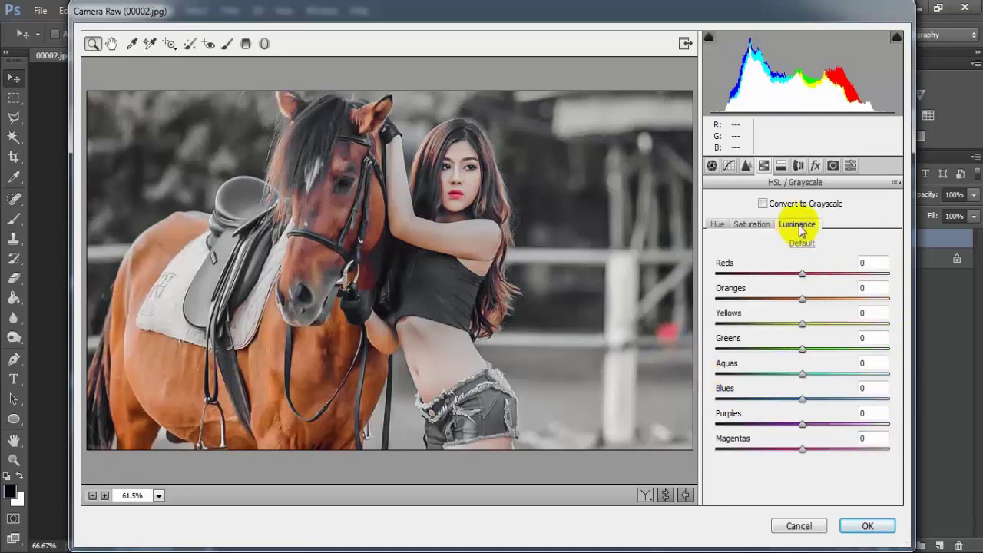
pyautogui.moveTo(804, 279); pyautogui.dragTo(807, 281)
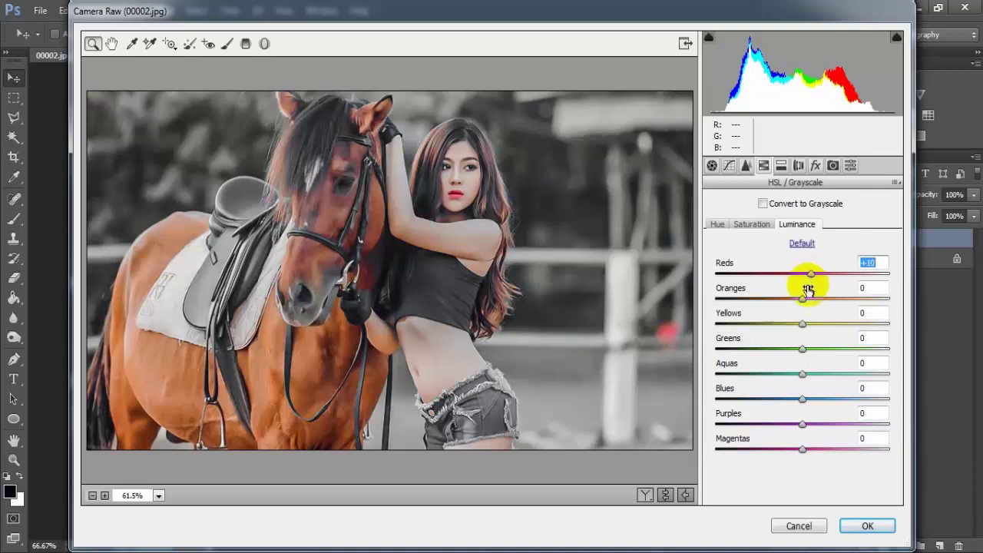
pyautogui.moveTo(802, 299); pyautogui.dragTo(806, 301)
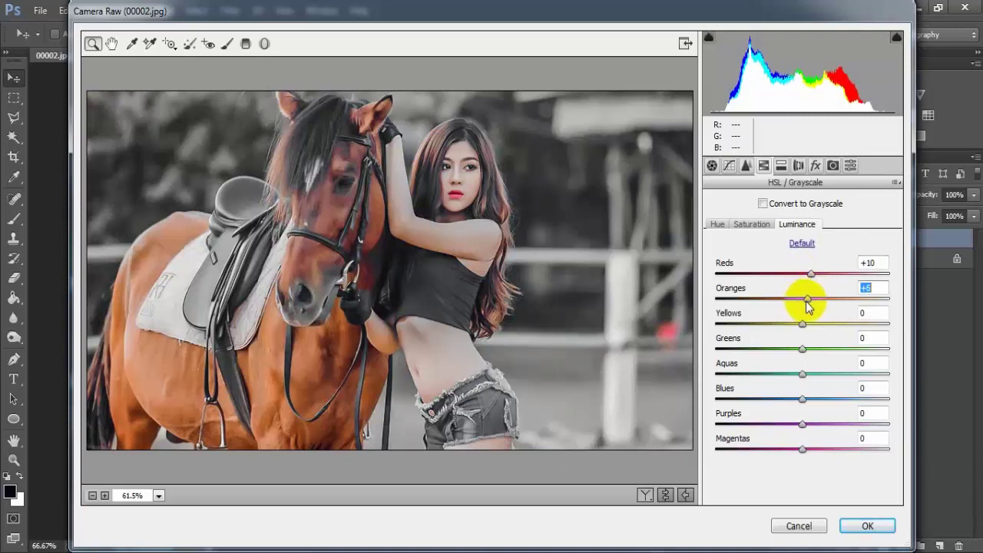
pyautogui.moveTo(809, 307); pyautogui.dragTo(807, 308)
pyautogui.moveTo(804, 326); pyautogui.dragTo(805, 329)
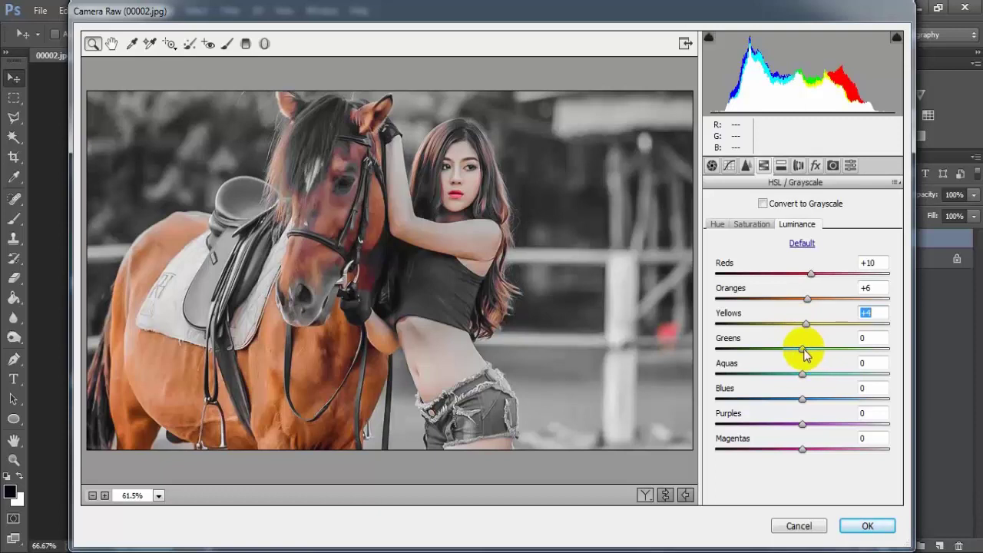
pyautogui.moveTo(802, 351); pyautogui.dragTo(808, 352)
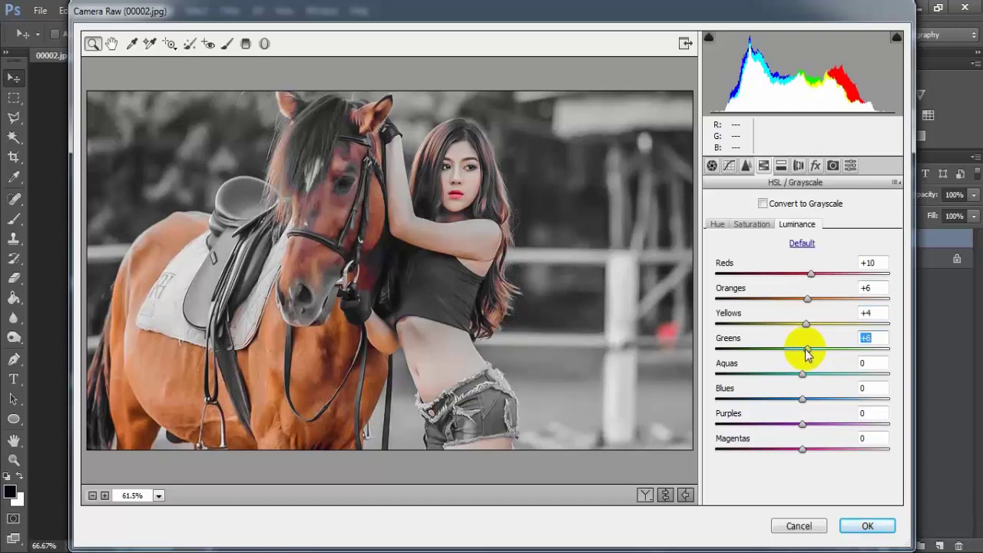
# - Set luminance Aquas +35, Blues -15 and Magentas -30
pyautogui.moveTo(804, 375); pyautogui.dragTo(834, 382)
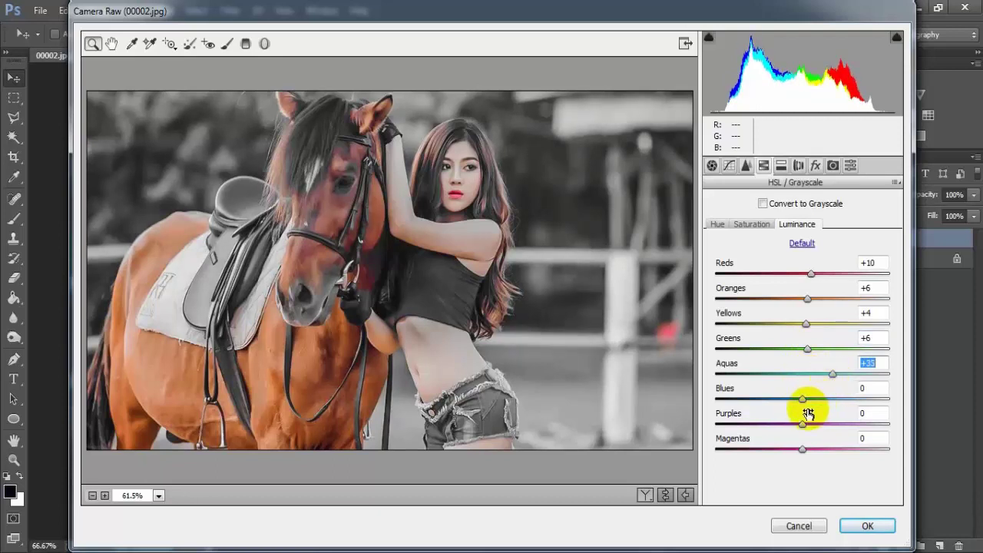
pyautogui.moveTo(800, 401); pyautogui.dragTo(787, 401)
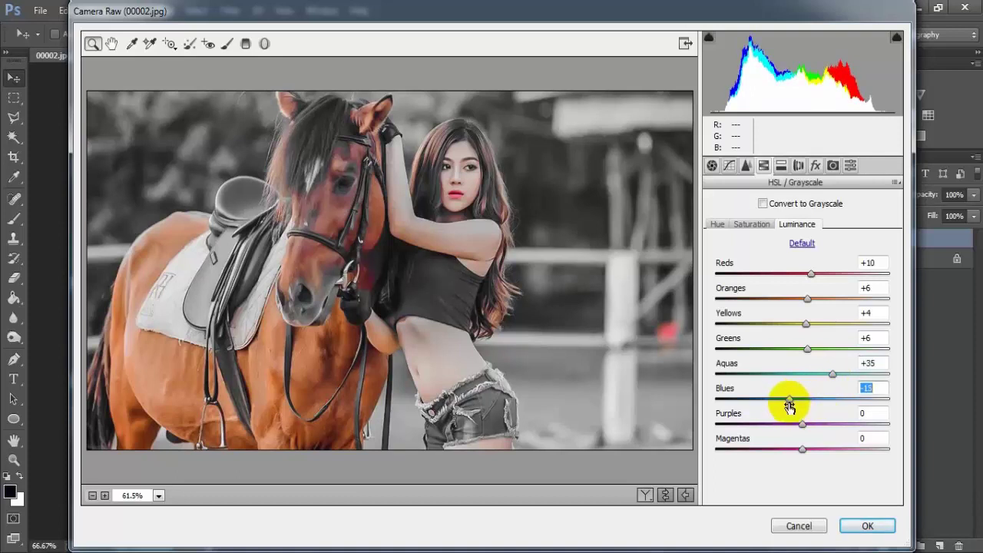
pyautogui.moveTo(803, 450); pyautogui.dragTo(776, 449)
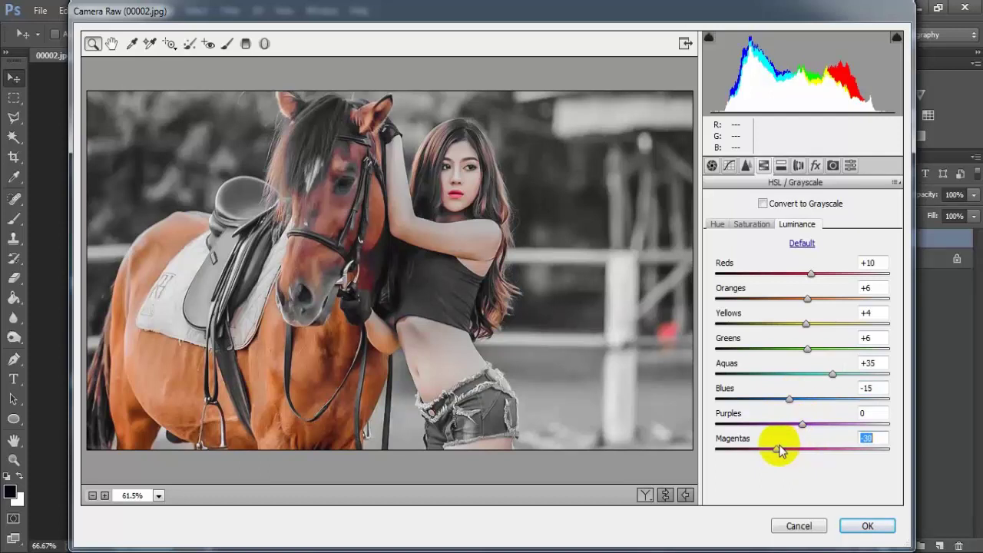
pyautogui.click(870, 438)
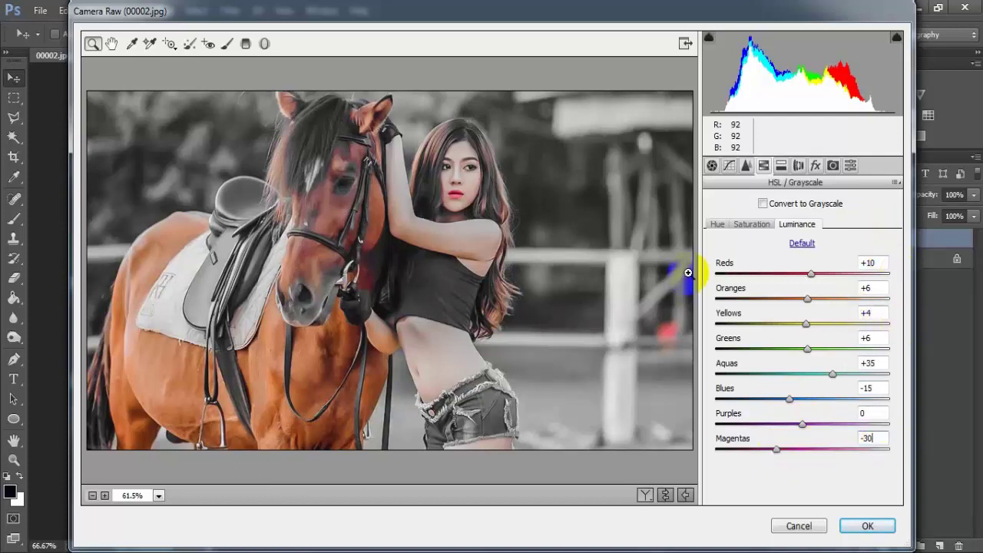
pyautogui.click(781, 166)
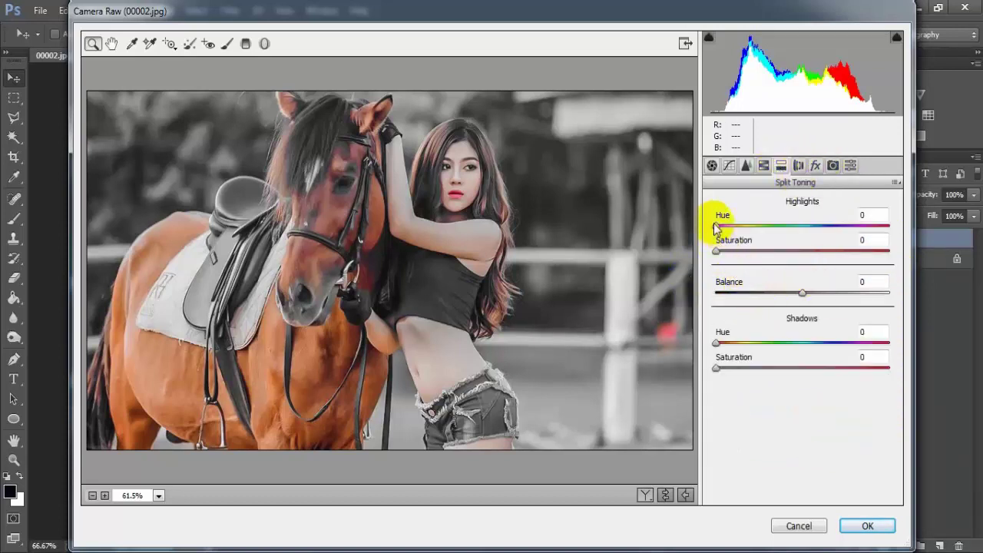
# - Tint highlights with Hue 269, Saturation 9, and set Balance to -59
pyautogui.moveTo(716, 228); pyautogui.dragTo(821, 230)
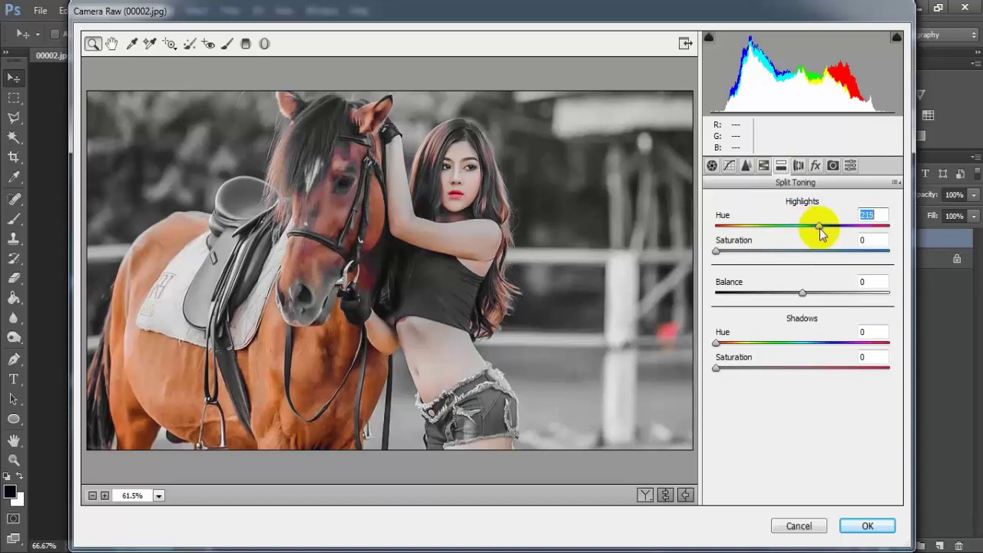
pyautogui.moveTo(837, 234); pyautogui.dragTo(846, 229)
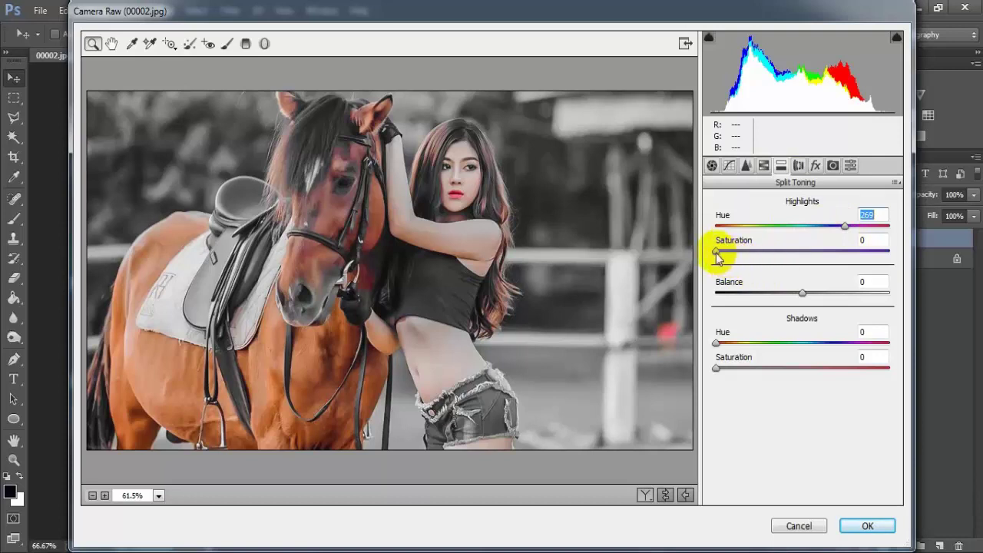
pyautogui.moveTo(716, 252); pyautogui.dragTo(730, 254)
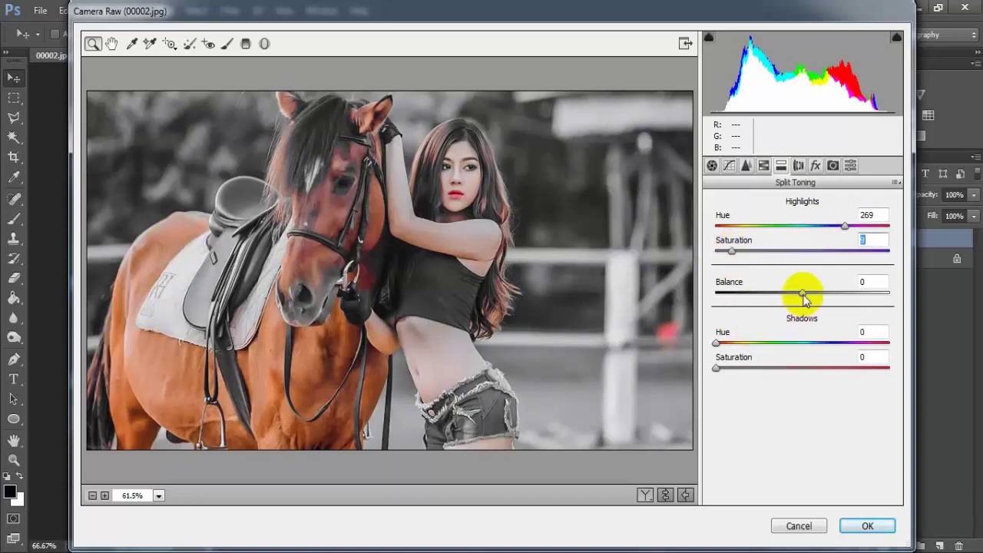
pyautogui.moveTo(802, 294); pyautogui.dragTo(753, 295)
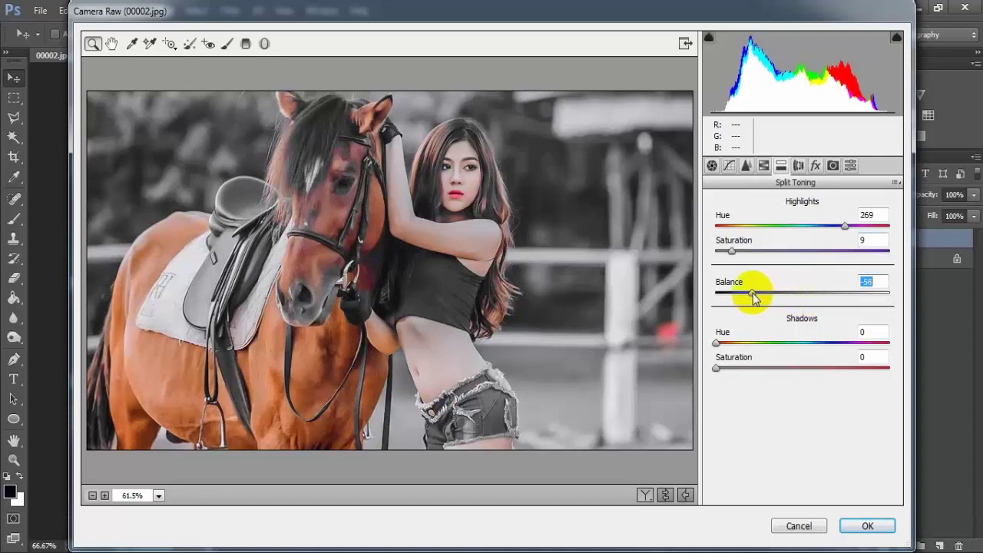
pyautogui.click(868, 282)
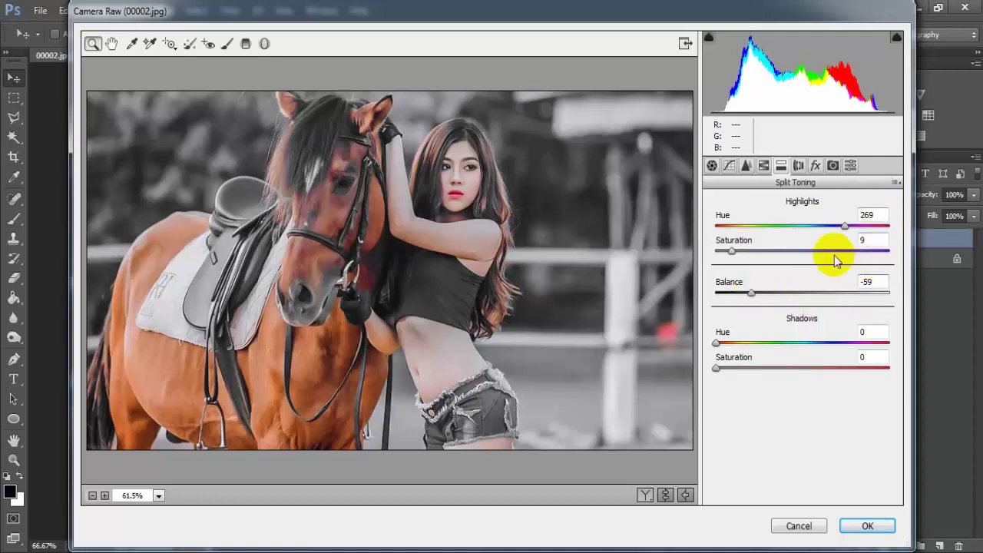
# - Add a -10 post-crop vignette, compare before/after, and apply the Camera Raw edits
pyautogui.click(816, 166)
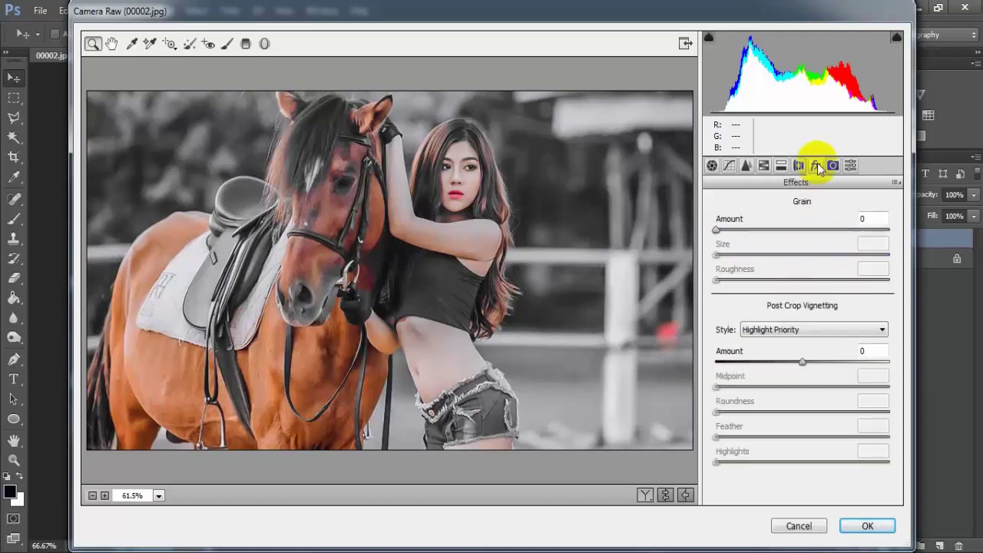
pyautogui.moveTo(802, 362); pyautogui.dragTo(796, 370)
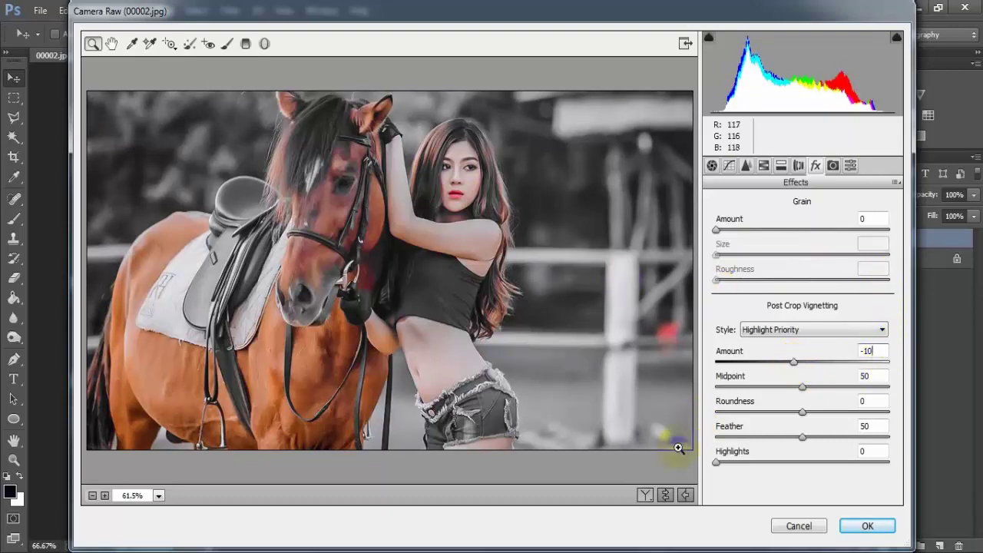
pyautogui.click(665, 495)
pyautogui.click(665, 497)
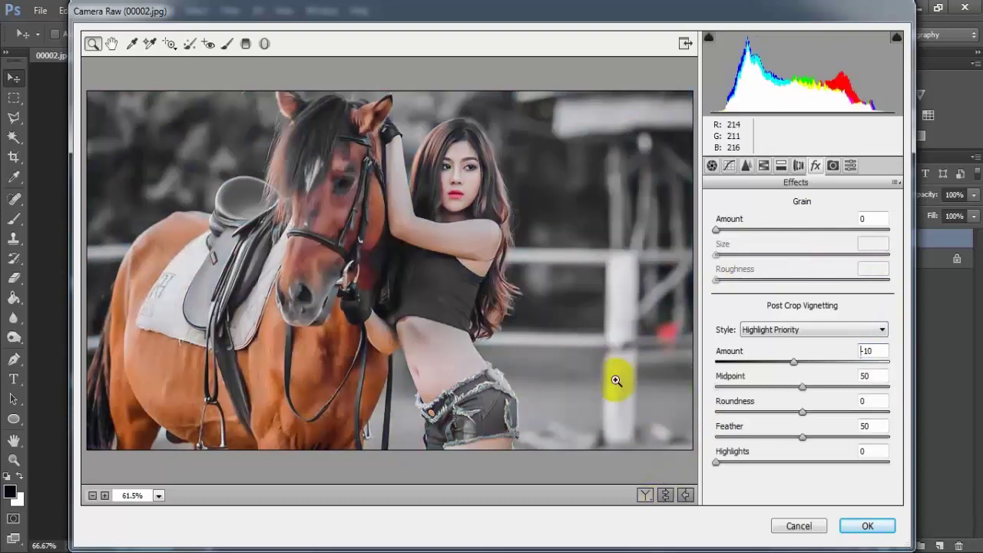
pyautogui.click(645, 495)
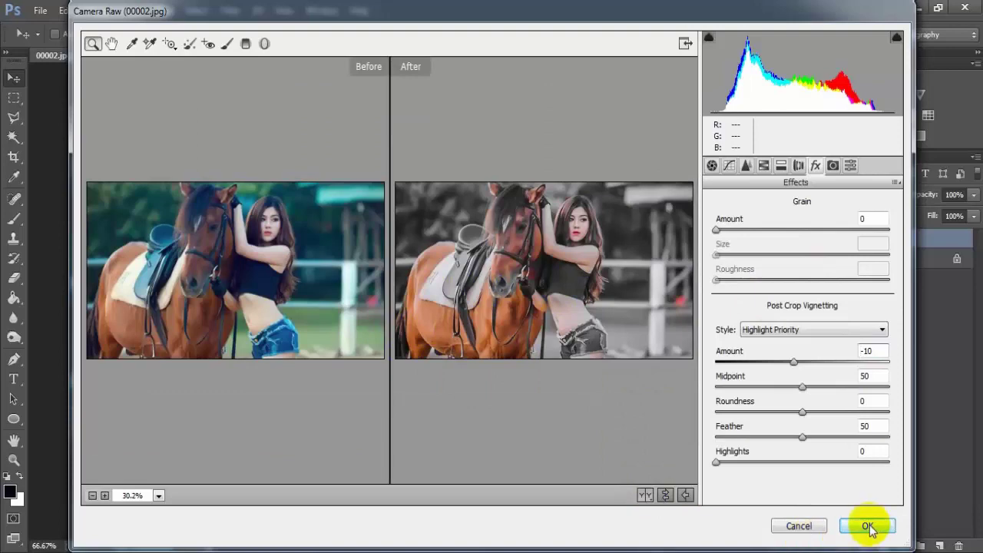
pyautogui.click(868, 527)
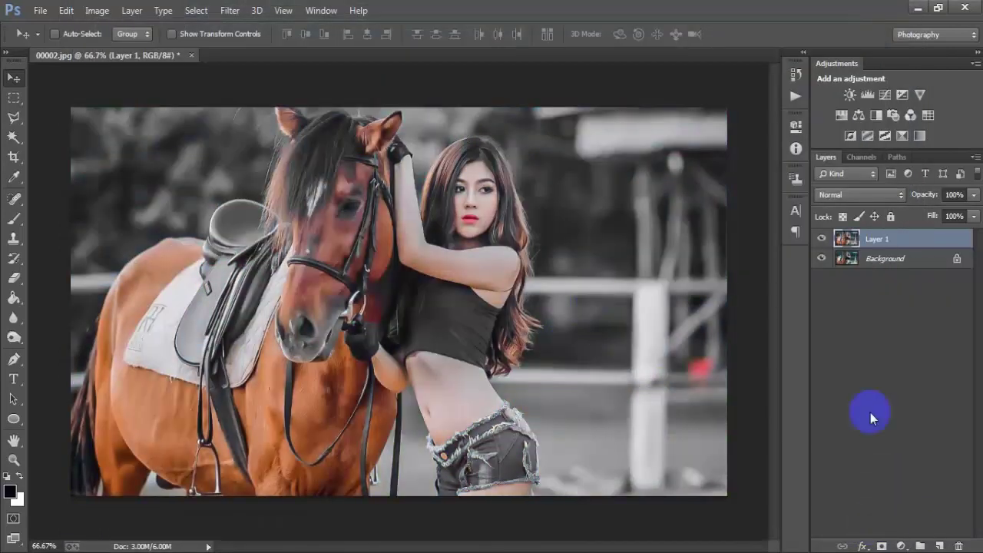
# - Toggle Layer 1 on and off against the original, then launch Nik Color Efex Pro 4
pyautogui.click(822, 239)
pyautogui.click(822, 239)
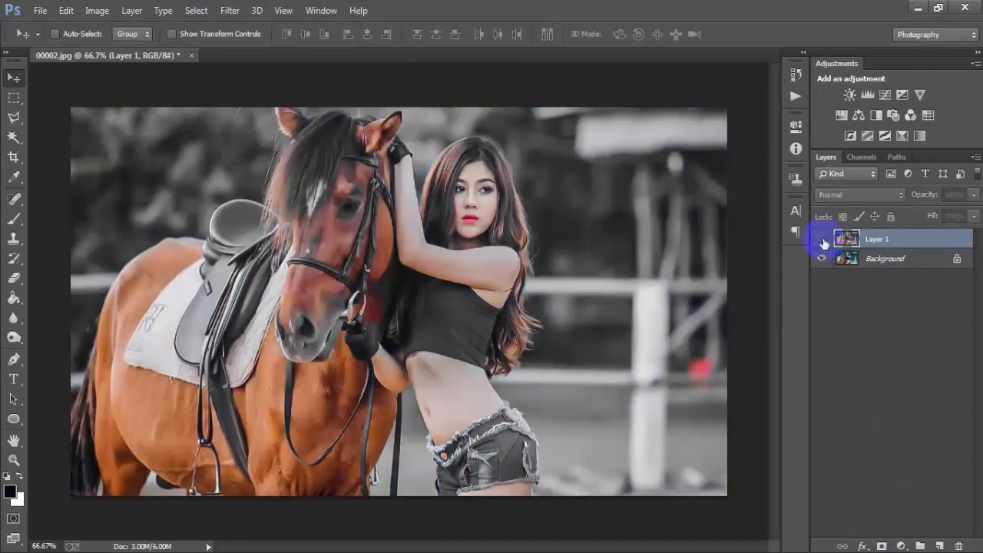
pyautogui.click(822, 239)
pyautogui.click(822, 239)
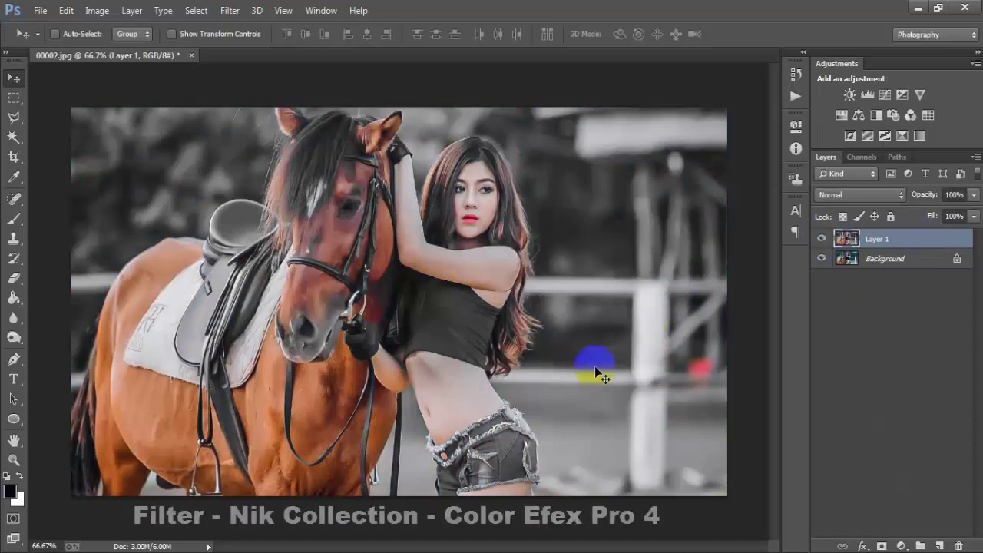
pyautogui.click(229, 10)
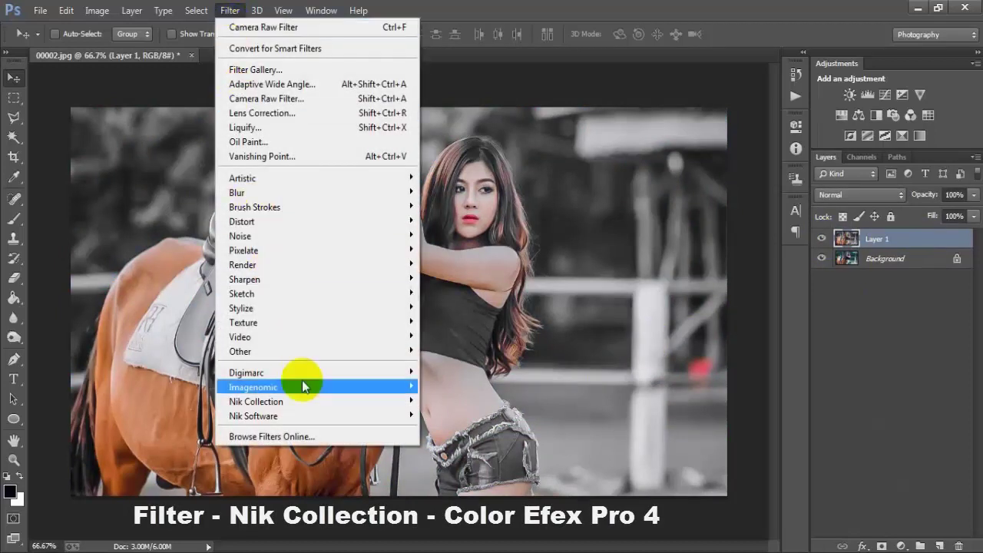
pyautogui.moveTo(255, 401)
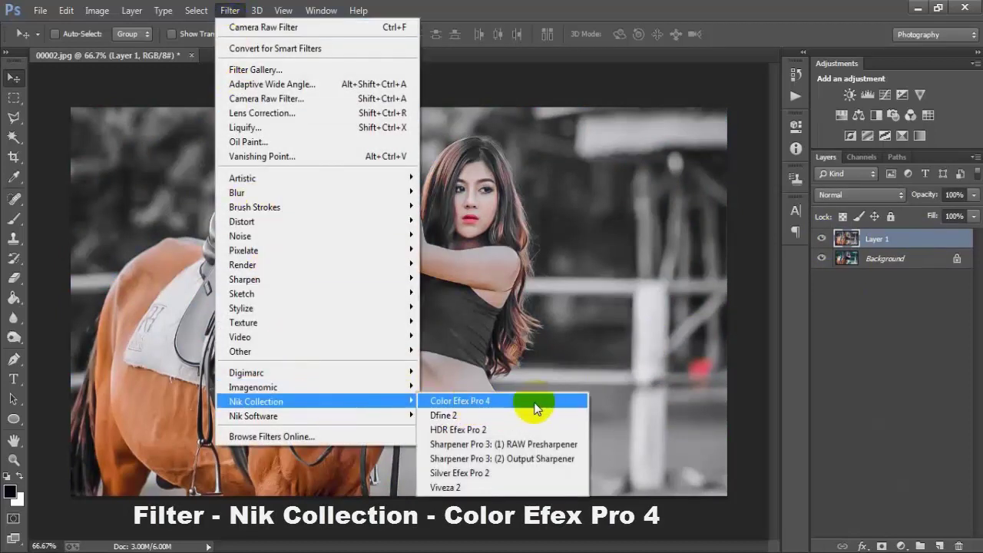
pyautogui.click(518, 401)
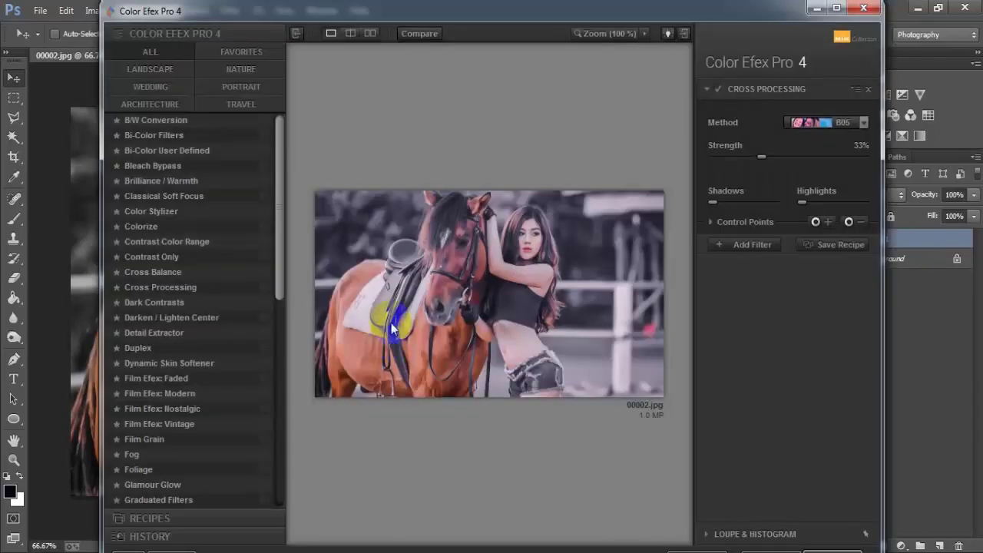
# - Apply Color Efex Pro's Cross Processing filter with method B05 at 33% as a new layer
pyautogui.click(188, 287)
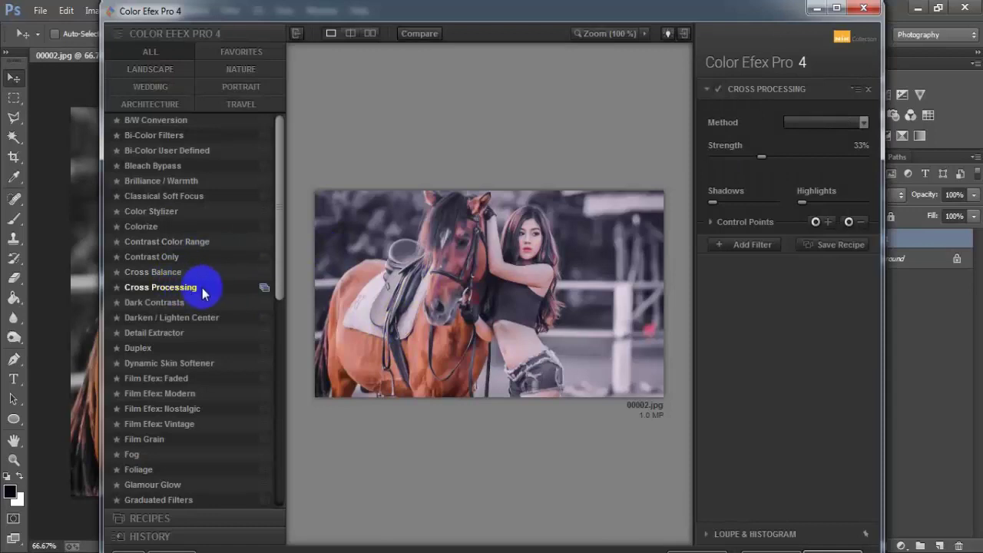
pyautogui.click(864, 122)
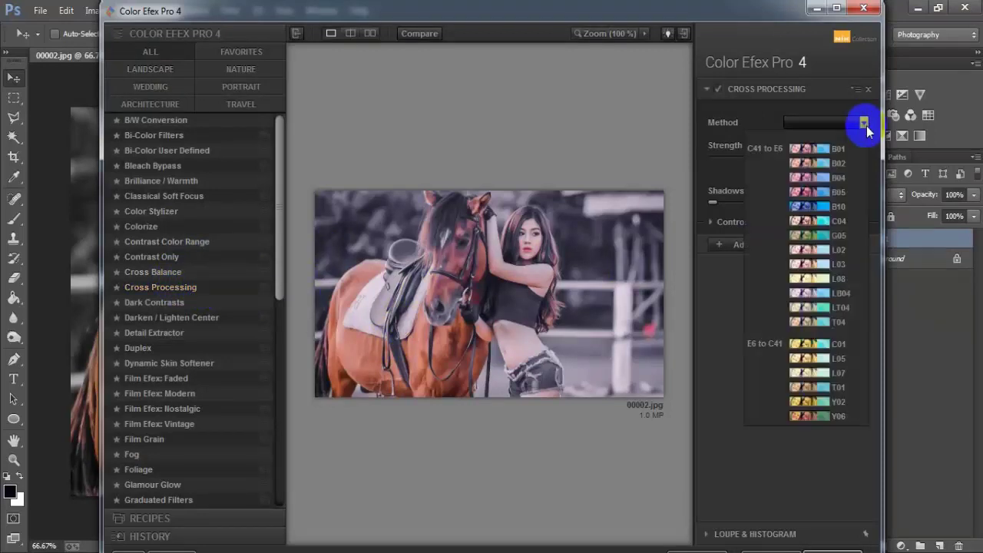
pyautogui.click(843, 192)
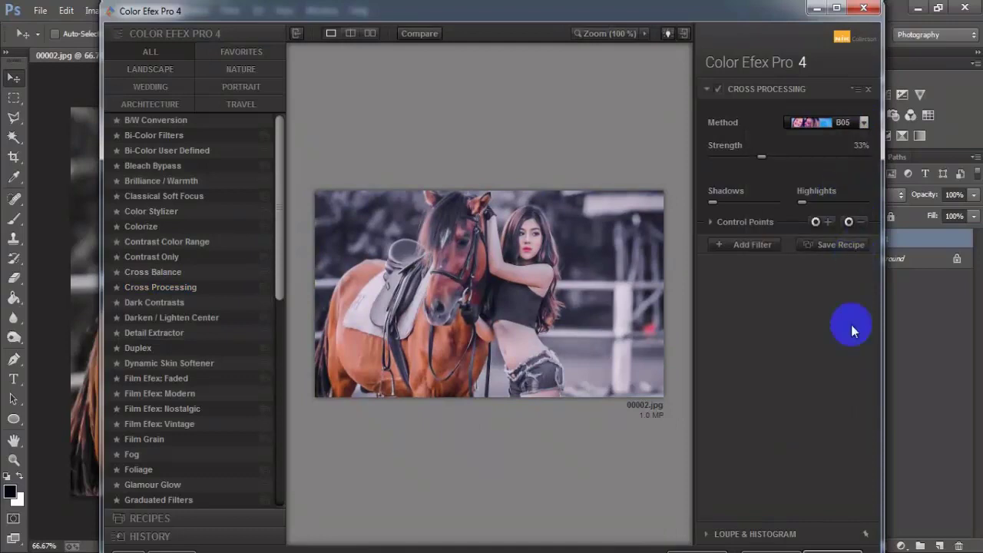
pyautogui.click(837, 547)
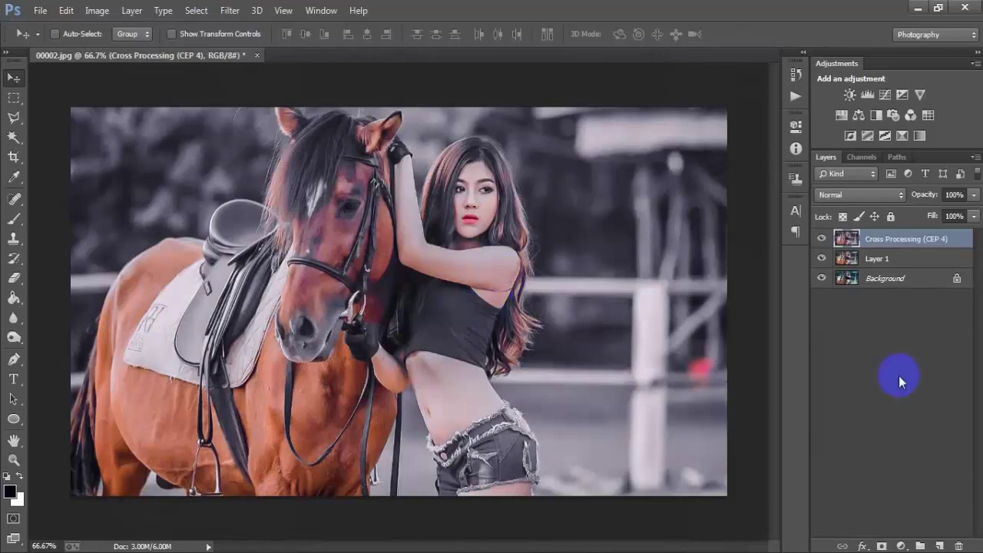
pyautogui.keyDown('alt'); pyautogui.click(822, 279); pyautogui.keyUp('alt')
pyautogui.keyDown('alt'); pyautogui.click(822, 279); pyautogui.keyUp('alt')
pyautogui.keyDown('alt'); pyautogui.click(822, 279); pyautogui.keyUp('alt')
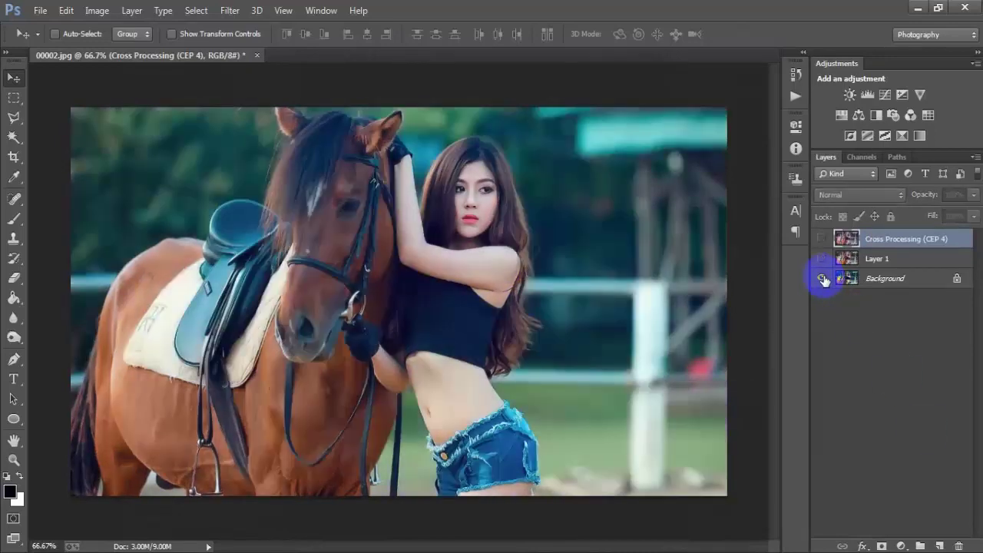
pyautogui.keyDown('alt'); pyautogui.click(822, 279); pyautogui.keyUp('alt')
pyautogui.keyDown('alt'); pyautogui.click(822, 279); pyautogui.keyUp('alt')
pyautogui.keyDown('alt'); pyautogui.click(822, 279); pyautogui.keyUp('alt')
pyautogui.keyDown('alt'); pyautogui.click(822, 279); pyautogui.keyUp('alt')
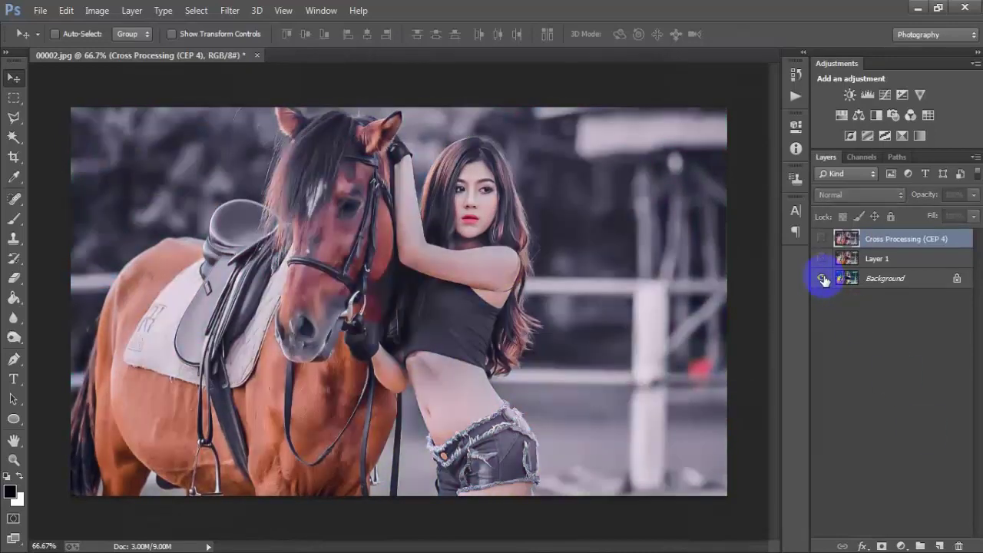
pyautogui.keyDown('alt'); pyautogui.click(822, 279); pyautogui.keyUp('alt')
pyautogui.keyDown('alt'); pyautogui.click(823, 280); pyautogui.keyUp('alt')
pyautogui.keyDown('alt'); pyautogui.click(822, 280); pyautogui.keyUp('alt')
pyautogui.keyDown('alt'); pyautogui.click(823, 279); pyautogui.keyUp('alt')
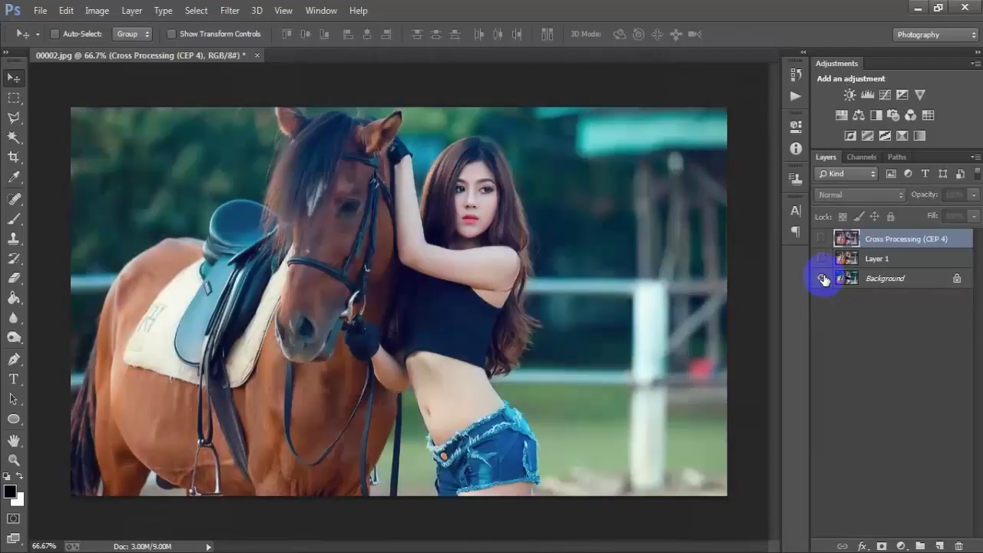
pyautogui.keyDown('alt'); pyautogui.click(822, 277); pyautogui.keyUp('alt')
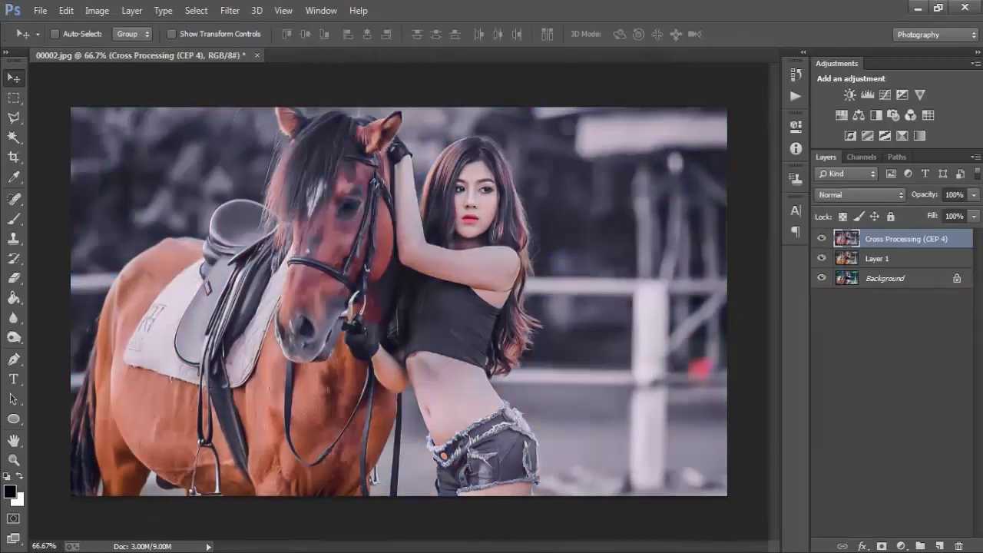